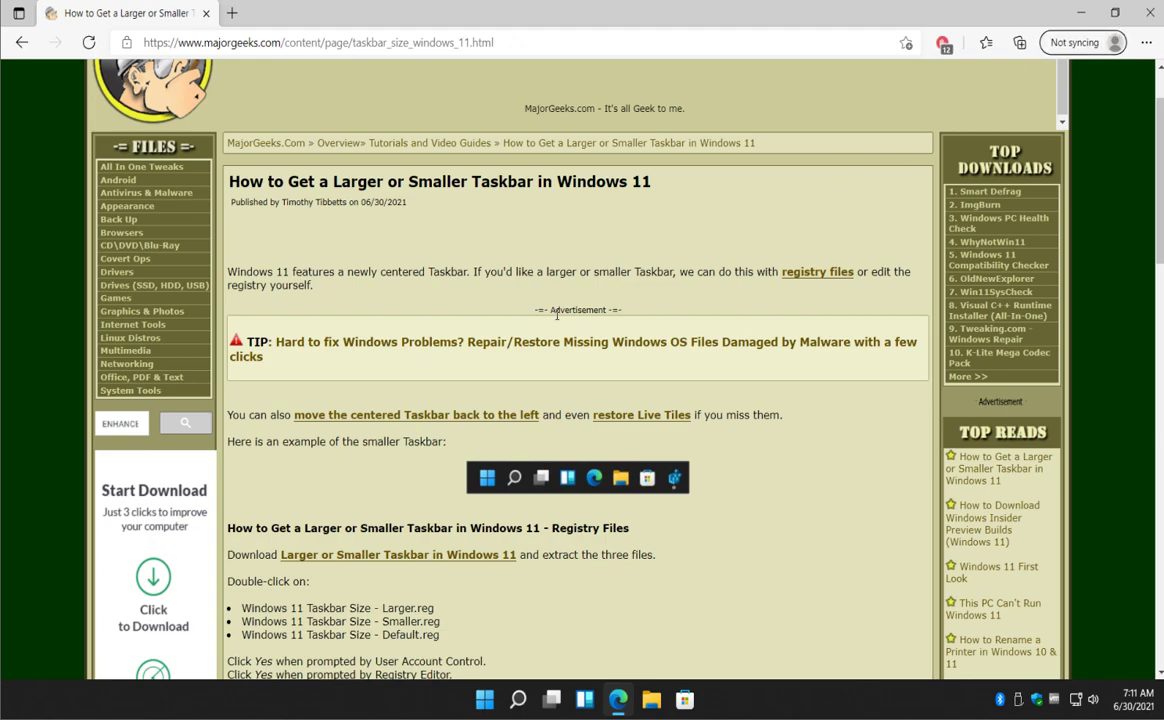
Scroll the MajorGeeks article, open the taskbar tweak download page in a new tab, then close it
{"action": "scroll", "coordinate": [548, 400], "scroll_direction": "down", "scroll_amount": 4}
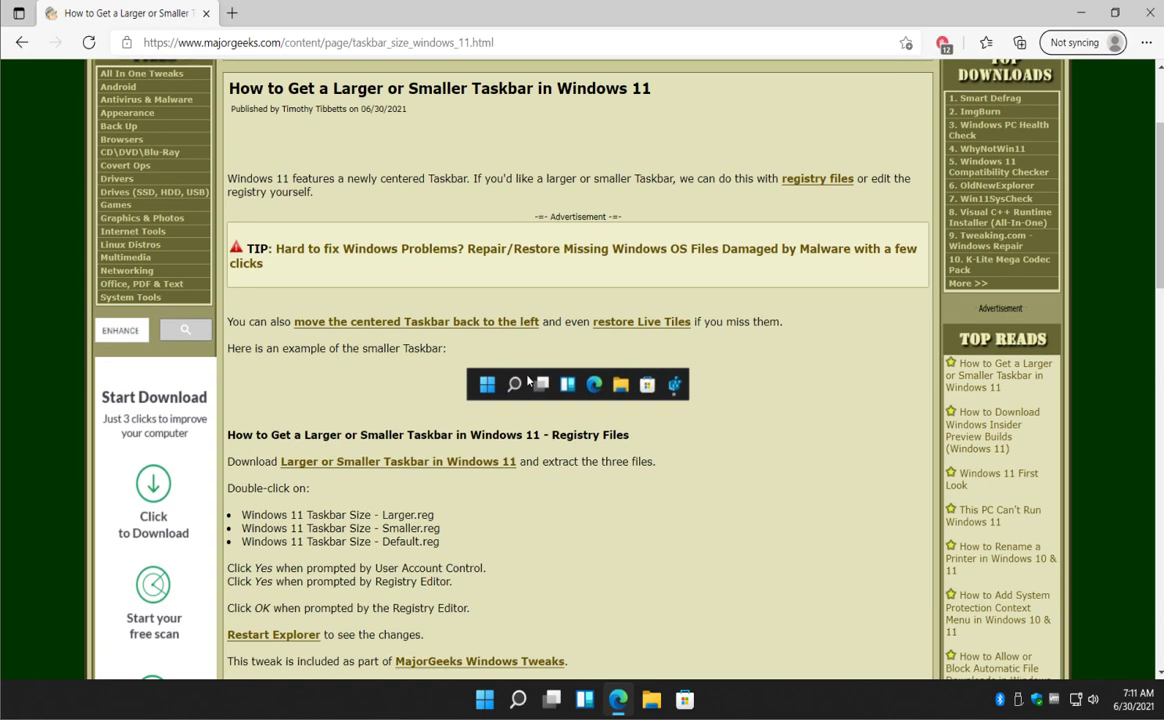
{"action": "left_click", "coordinate": [300, 372]}
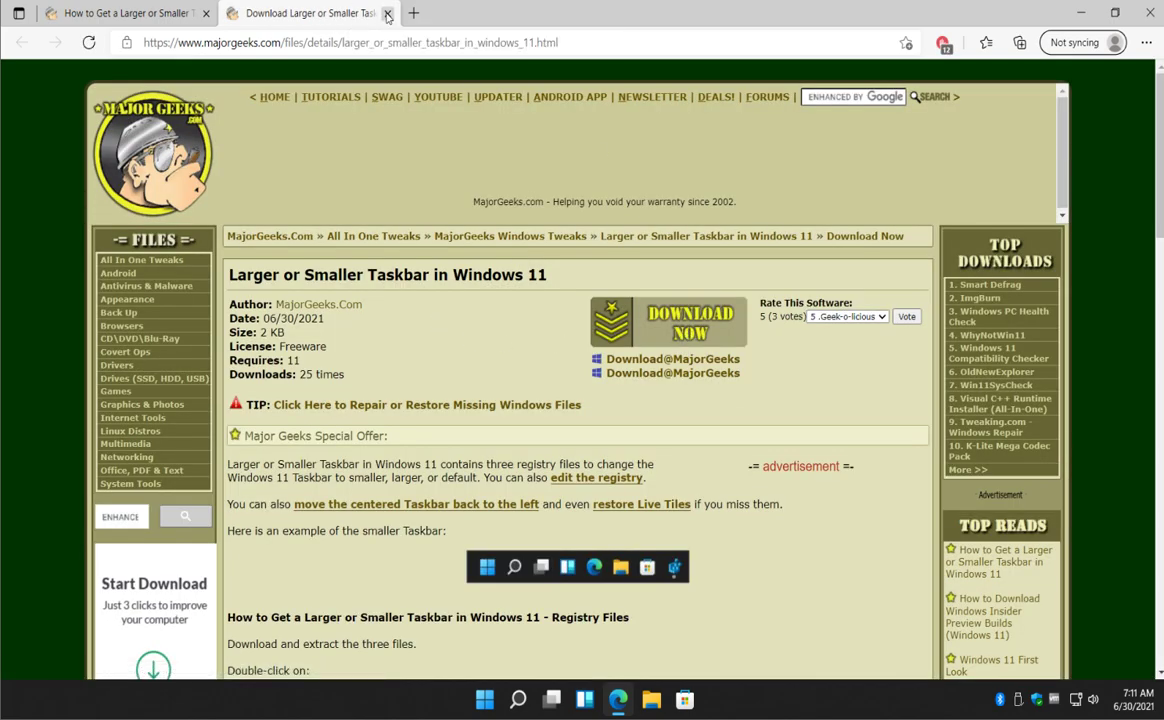
{"action": "middle_click", "coordinate": [331, 20]}
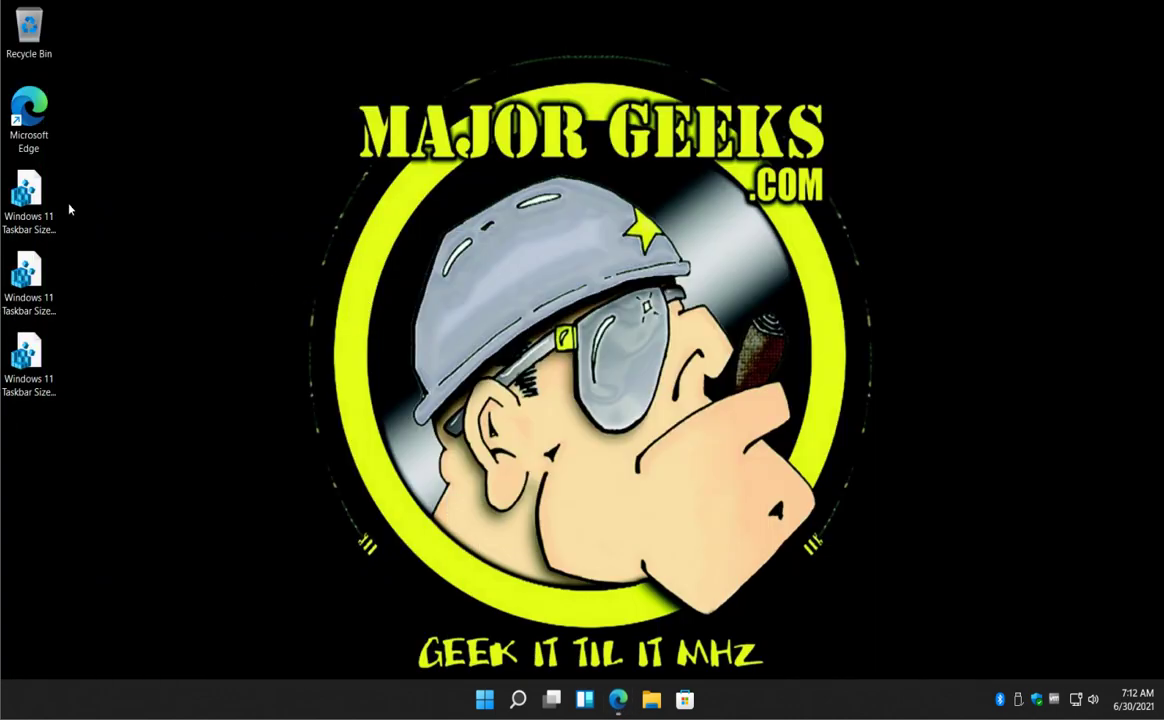
Merge the 'Taskbar Size - Smaller' registry file, approving the UAC and Registry Editor prompts
{"action": "left_click", "coordinate": [43, 195]}
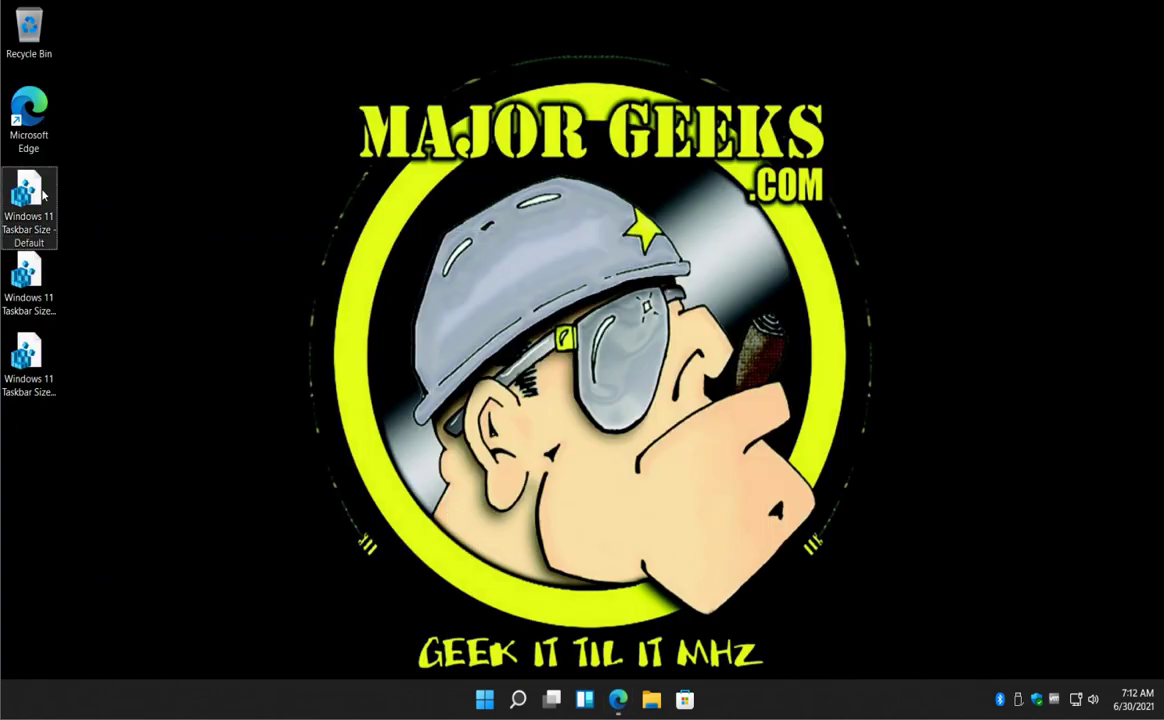
{"action": "left_click", "coordinate": [27, 285]}
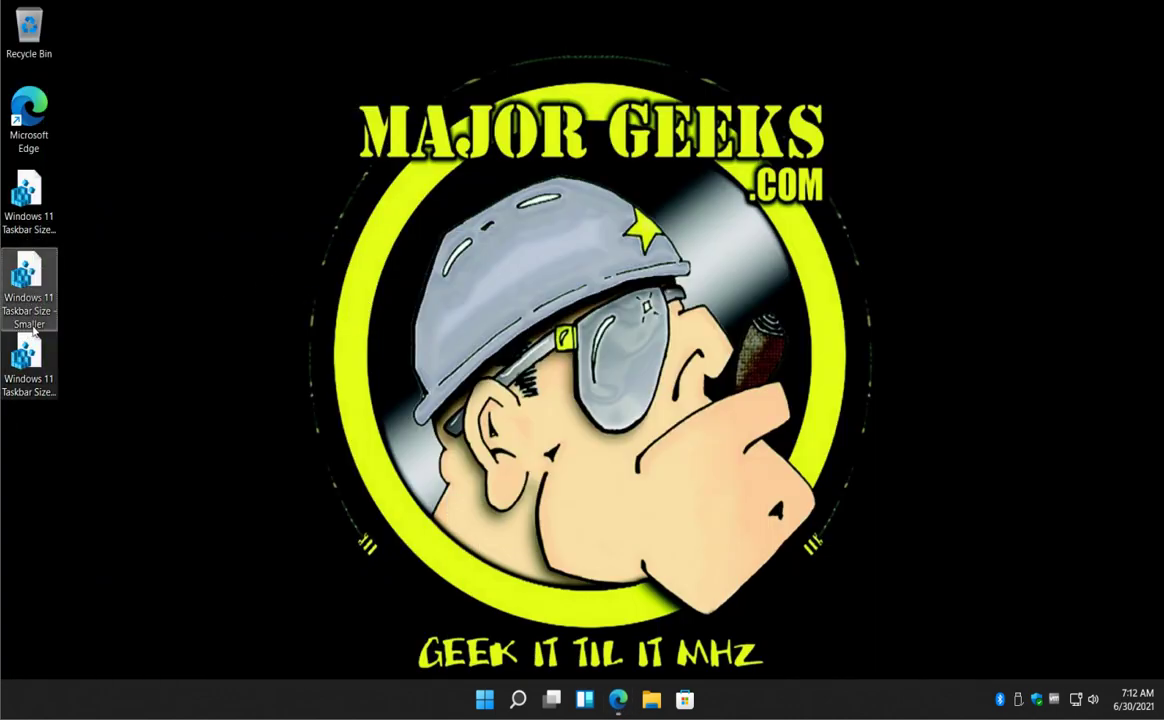
{"action": "left_click", "coordinate": [12, 355]}
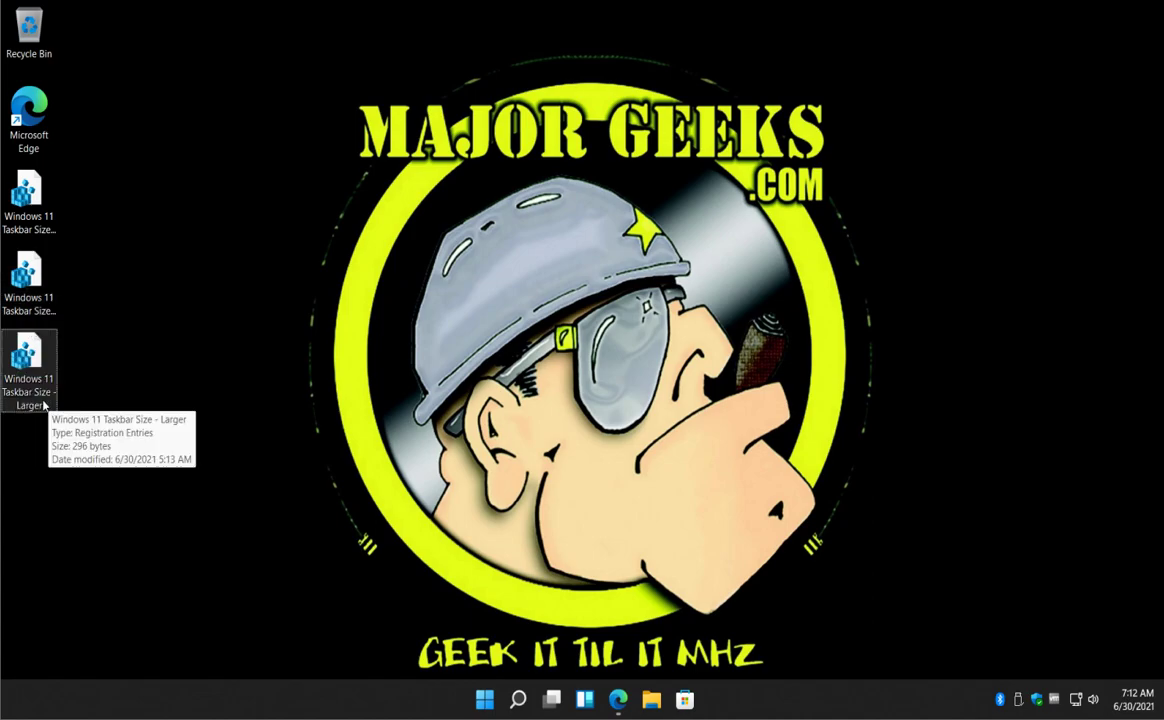
{"action": "left_click", "coordinate": [43, 287]}
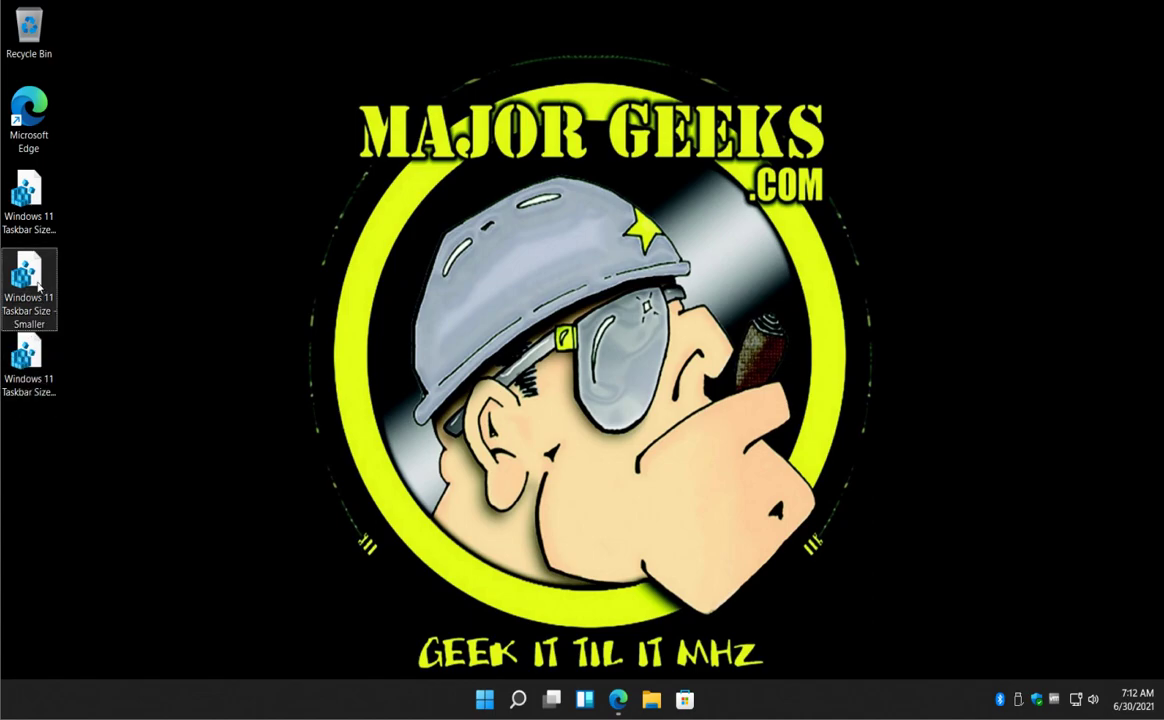
{"action": "double_click", "coordinate": [38, 287]}
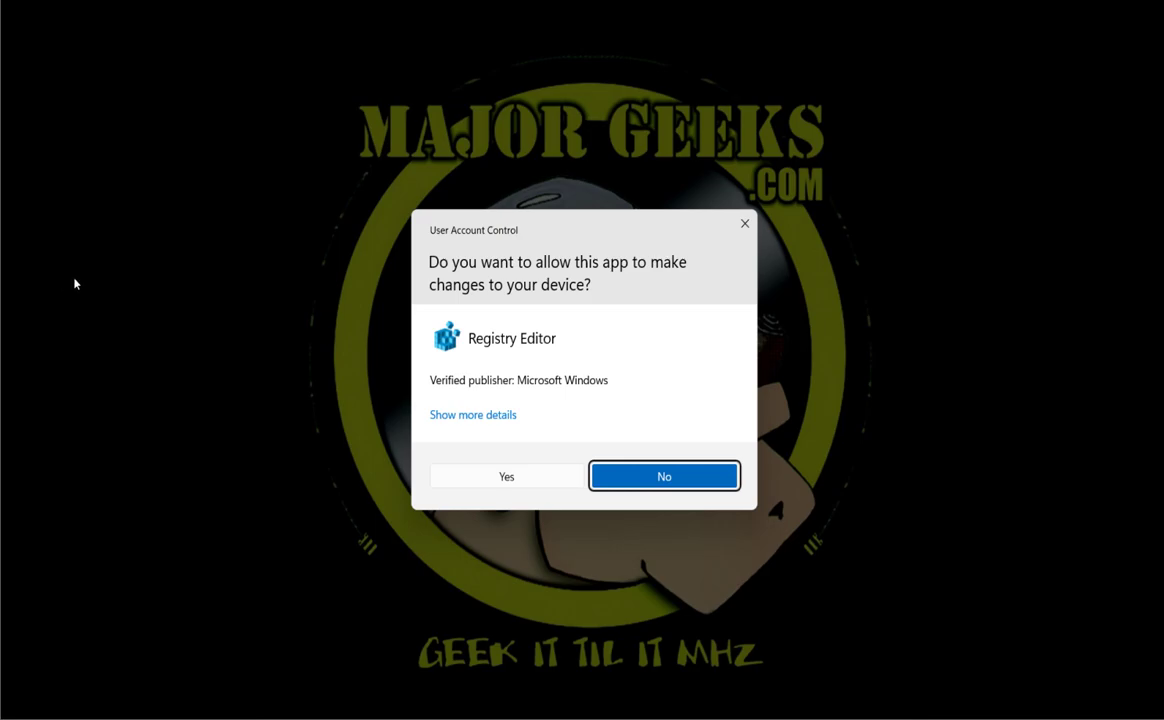
{"action": "left_click", "coordinate": [540, 476]}
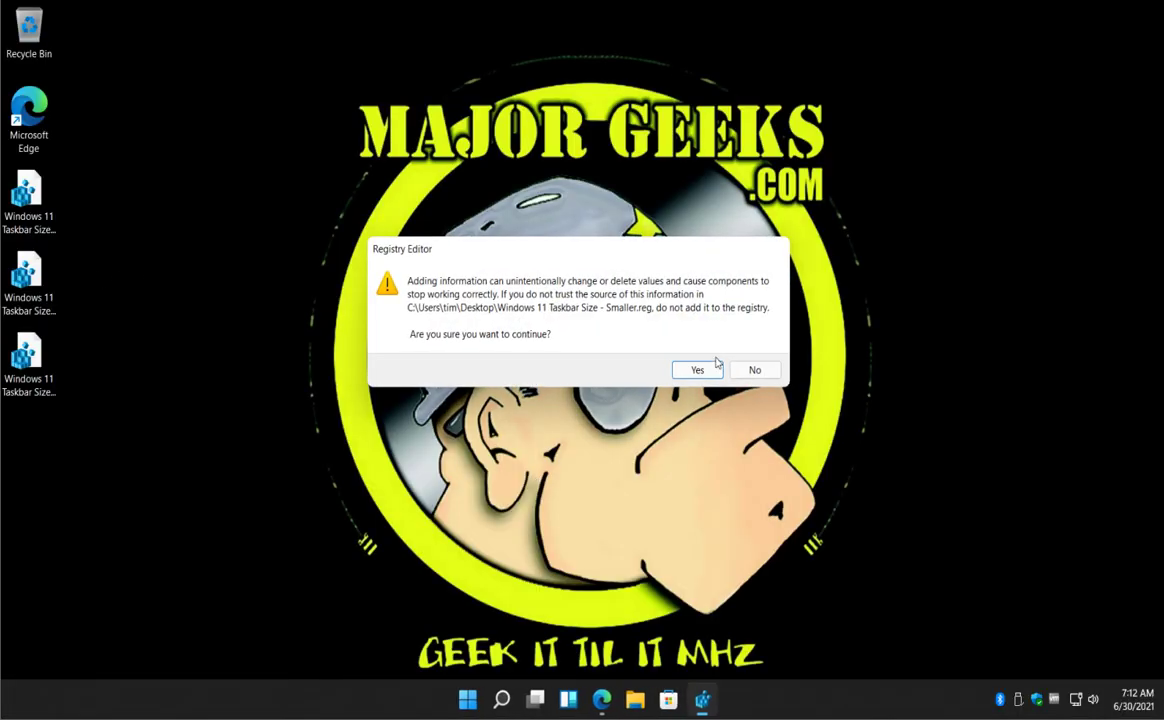
{"action": "left_click", "coordinate": [698, 372]}
{"action": "left_click", "coordinate": [751, 347]}
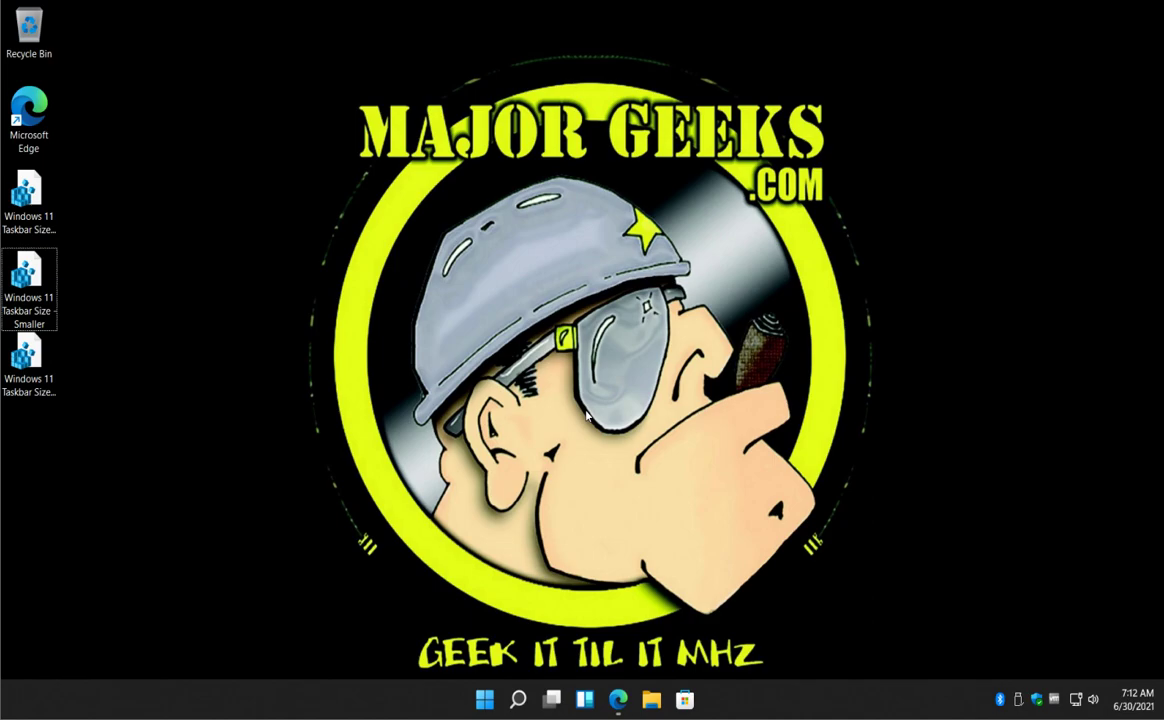
Restart Windows Explorer from Task Manager via Ctrl+Alt+Del, then close Task Manager
{"action": "key", "text": "ctrl+alt+Delete"}
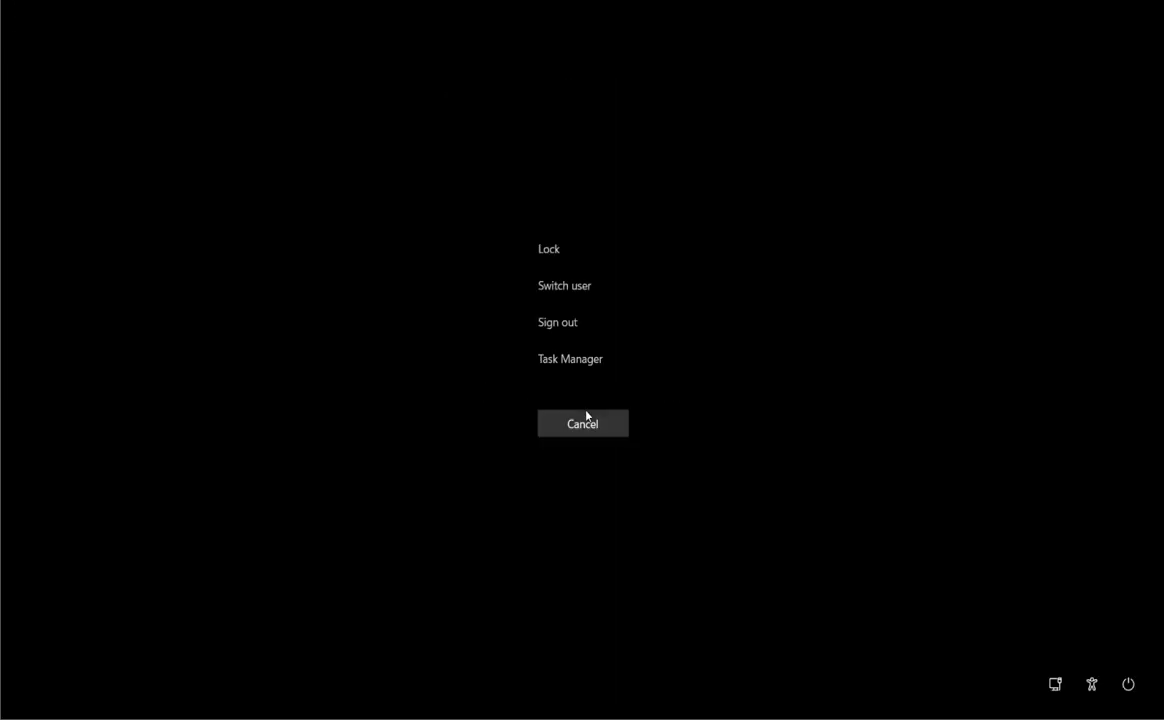
{"action": "left_click", "coordinate": [555, 360]}
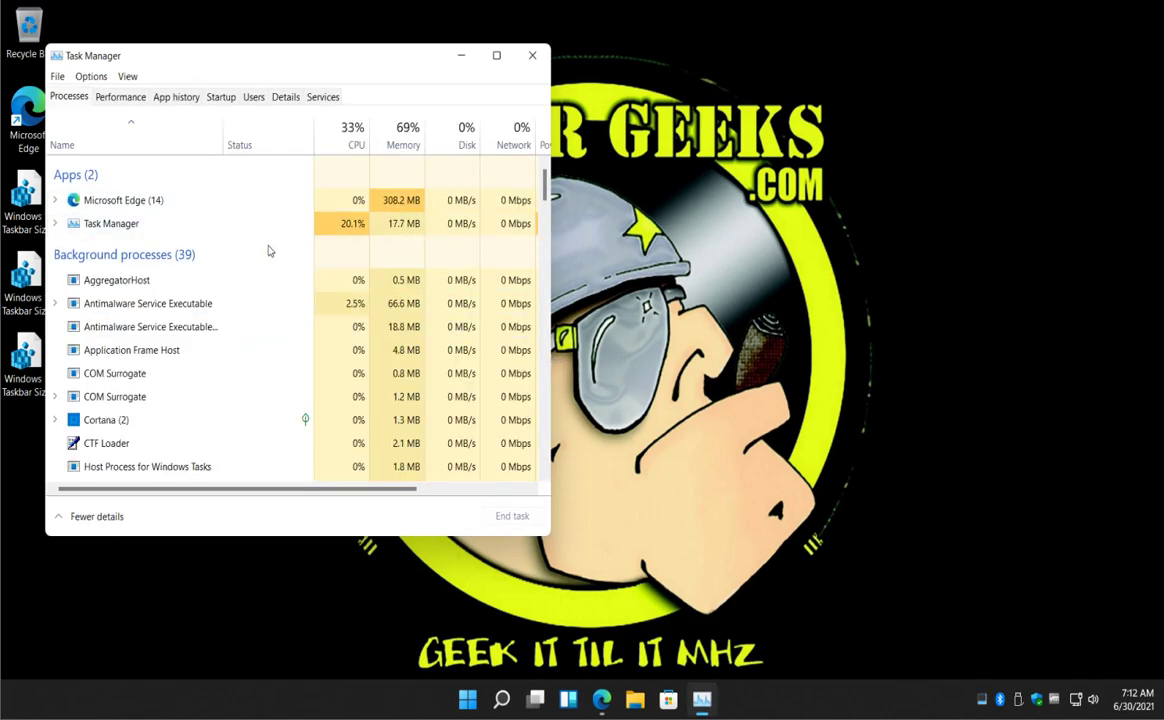
{"action": "left_click_drag", "start_coordinate": [546, 188], "coordinate": [524, 455]}
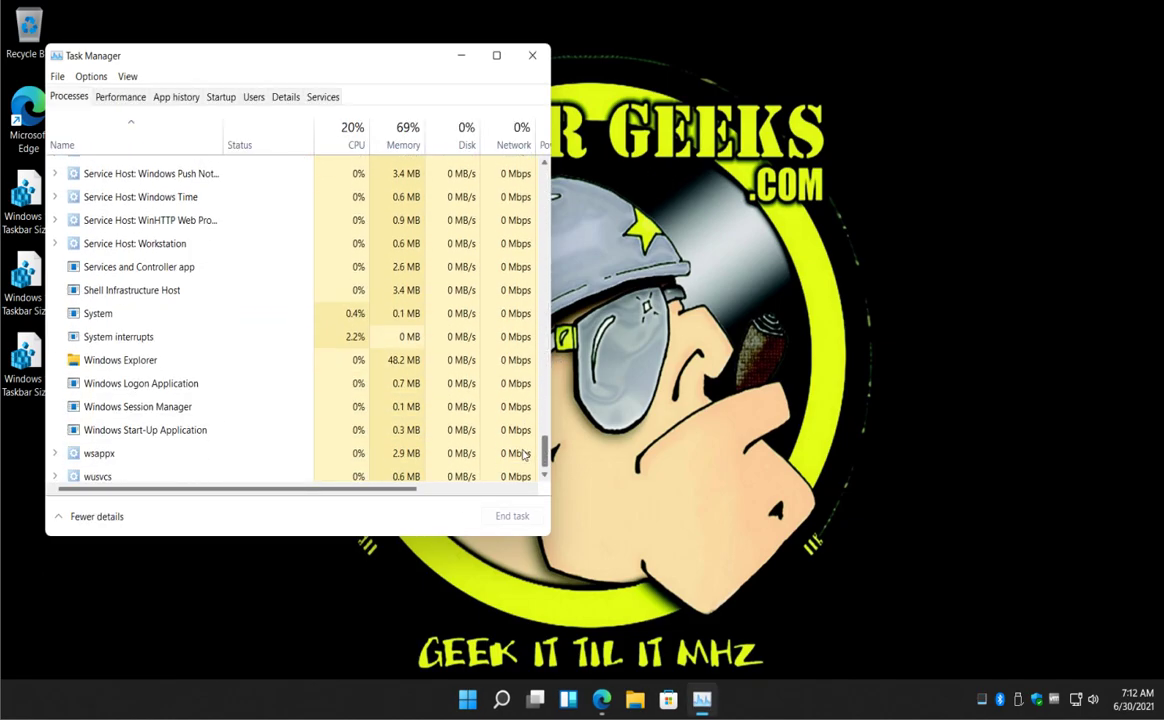
{"action": "left_click", "coordinate": [140, 360]}
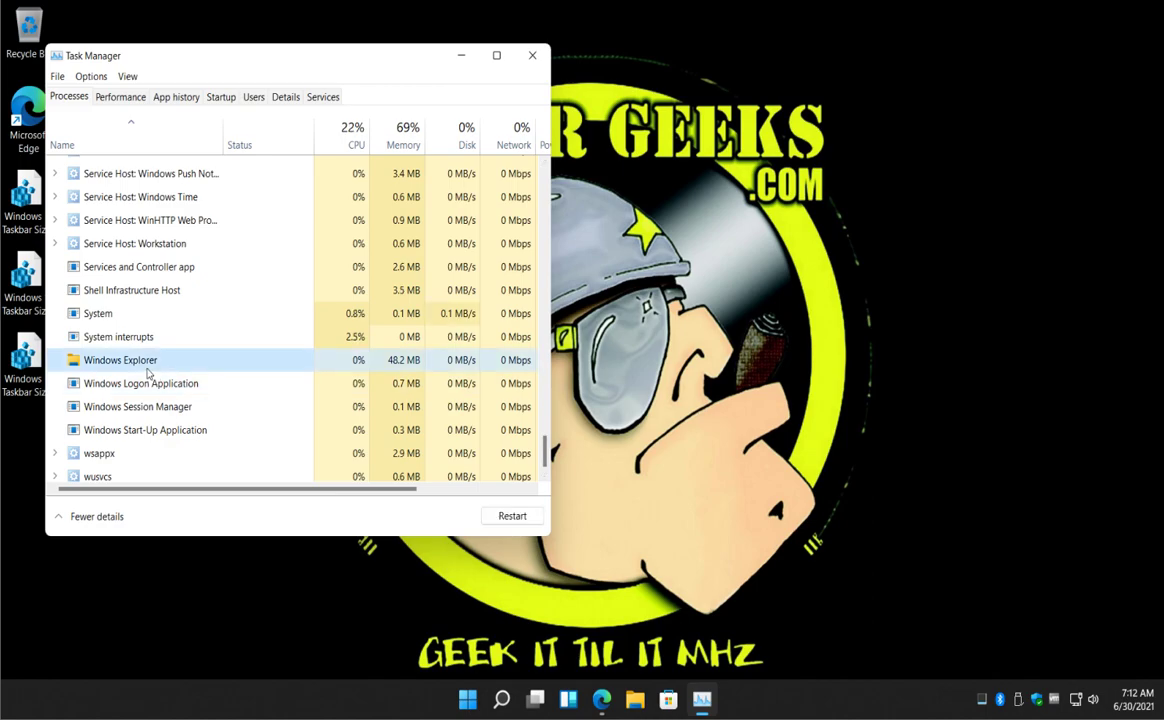
{"action": "left_click", "coordinate": [519, 517]}
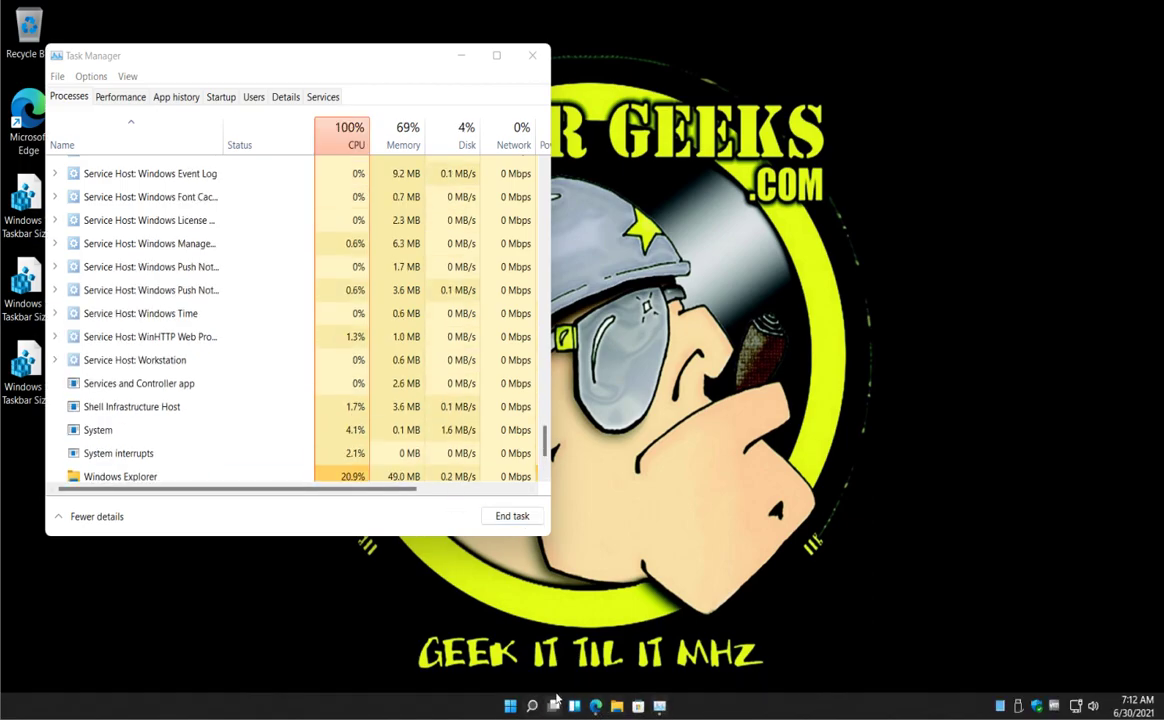
{"action": "left_click", "coordinate": [531, 56]}
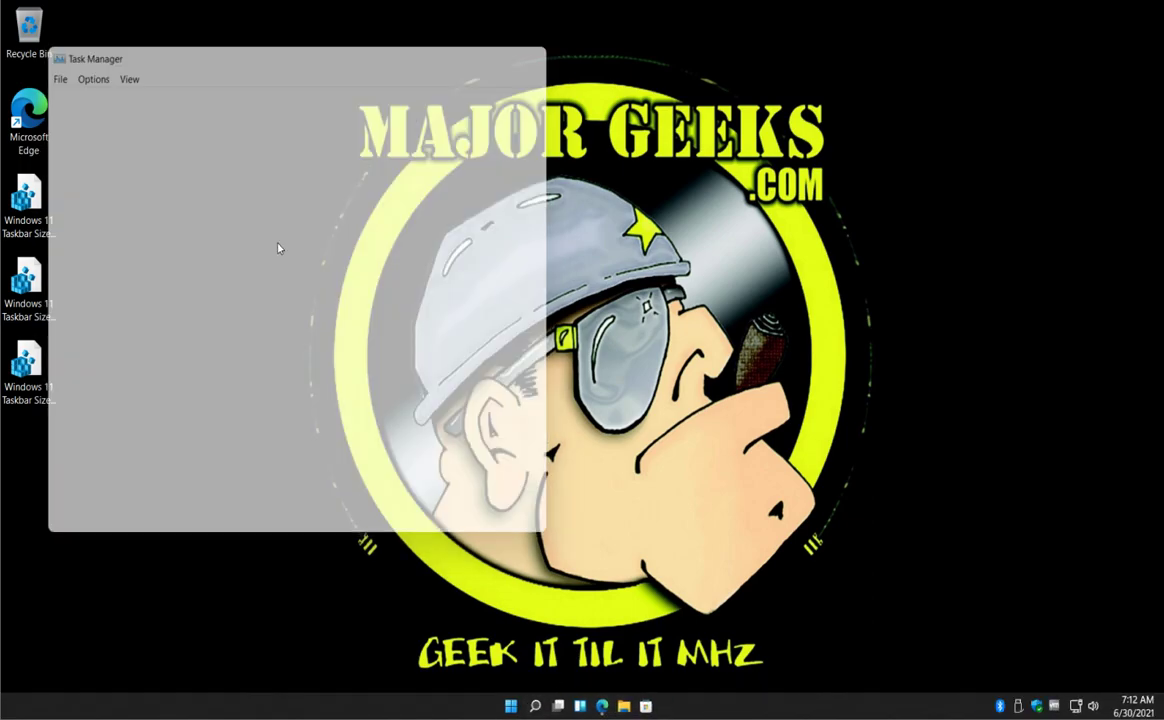
Merge the 'Taskbar Size - Larger' registry file, approving the UAC and Registry Editor prompts
{"action": "left_click", "coordinate": [26, 372]}
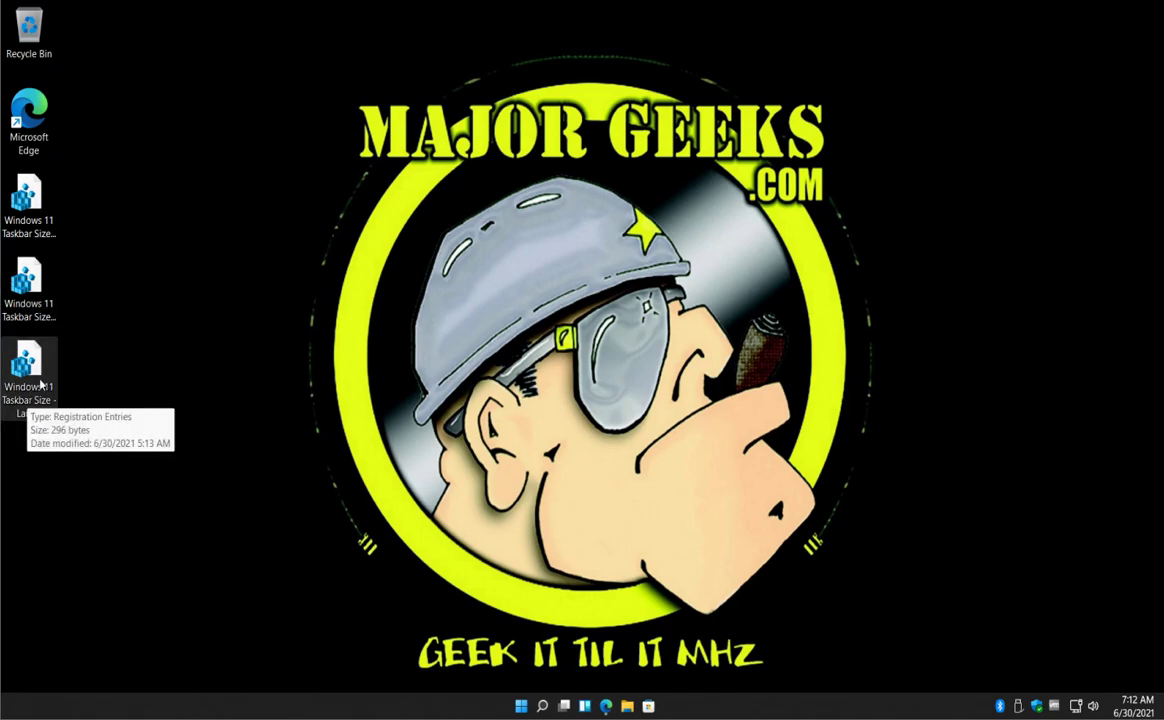
{"action": "double_click", "coordinate": [40, 383]}
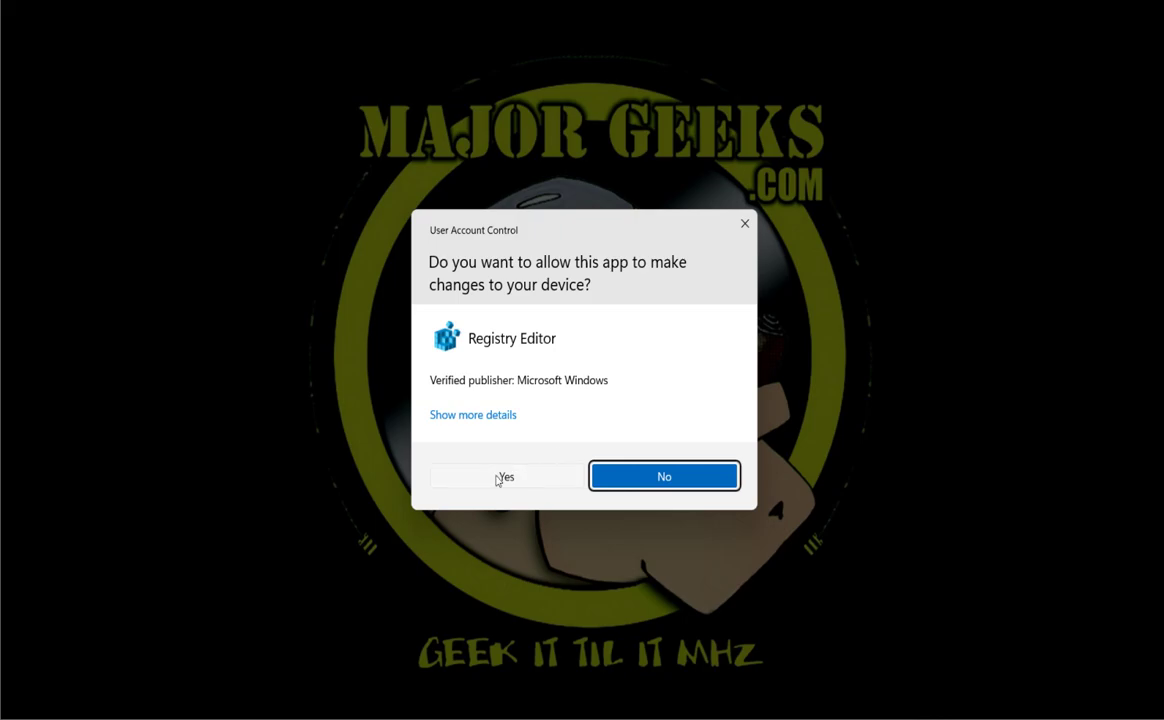
{"action": "left_click", "coordinate": [499, 478]}
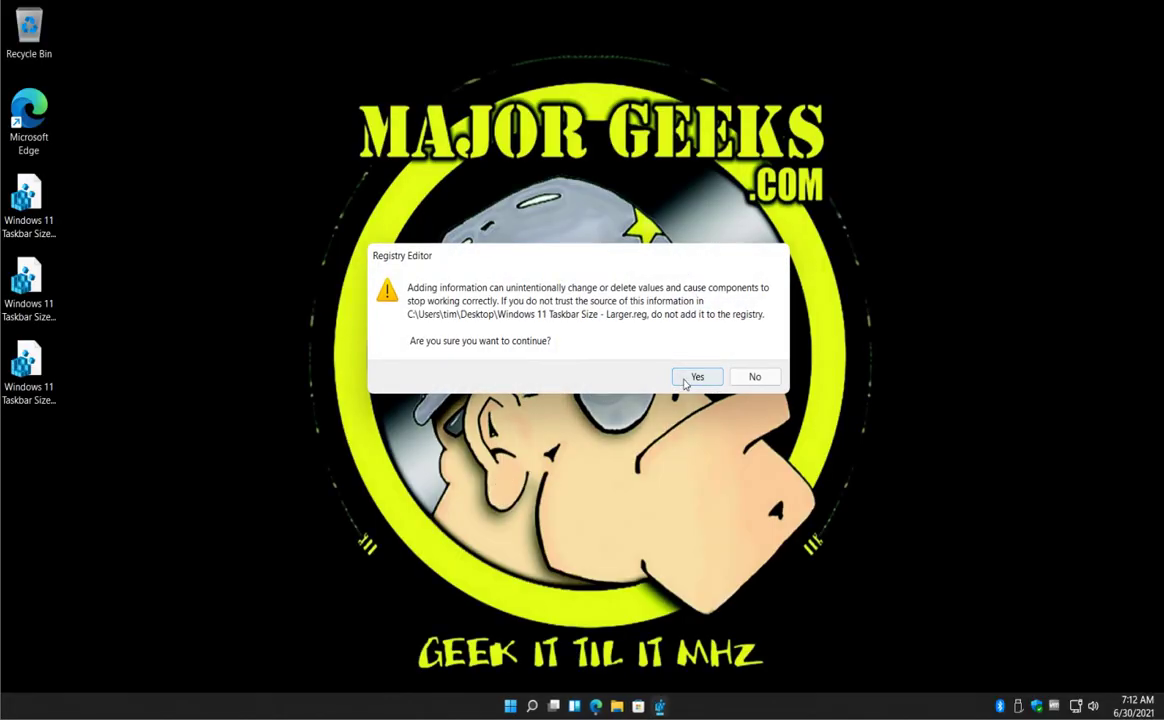
{"action": "left_click", "coordinate": [697, 377]}
{"action": "left_click", "coordinate": [751, 356]}
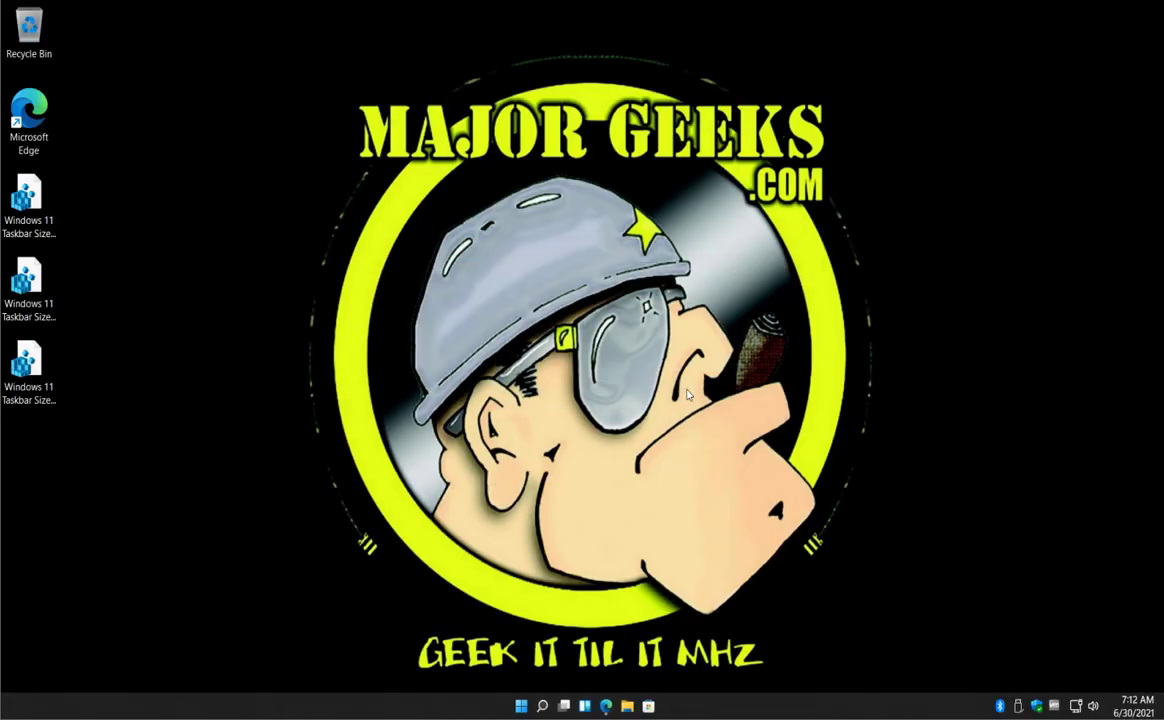
Open Task Manager through Win+X and restart Windows Explorer to apply the larger taskbar
{"action": "key", "text": "ctrl+alt+Delete"}
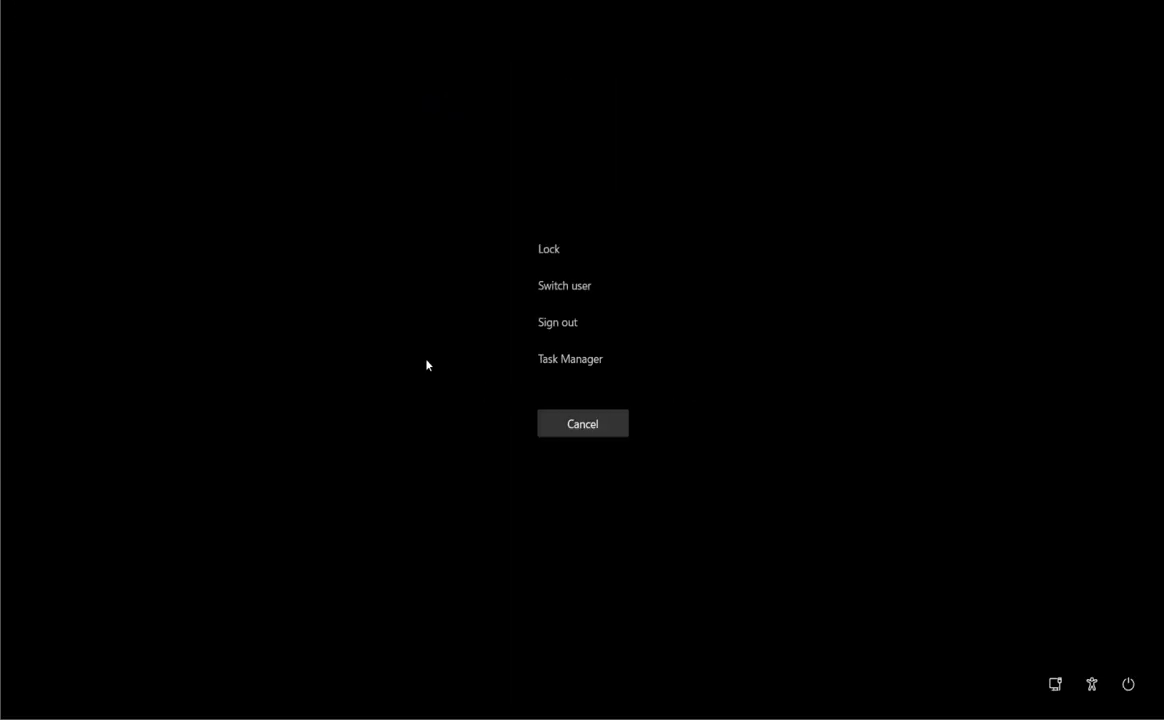
{"action": "left_click", "coordinate": [595, 429]}
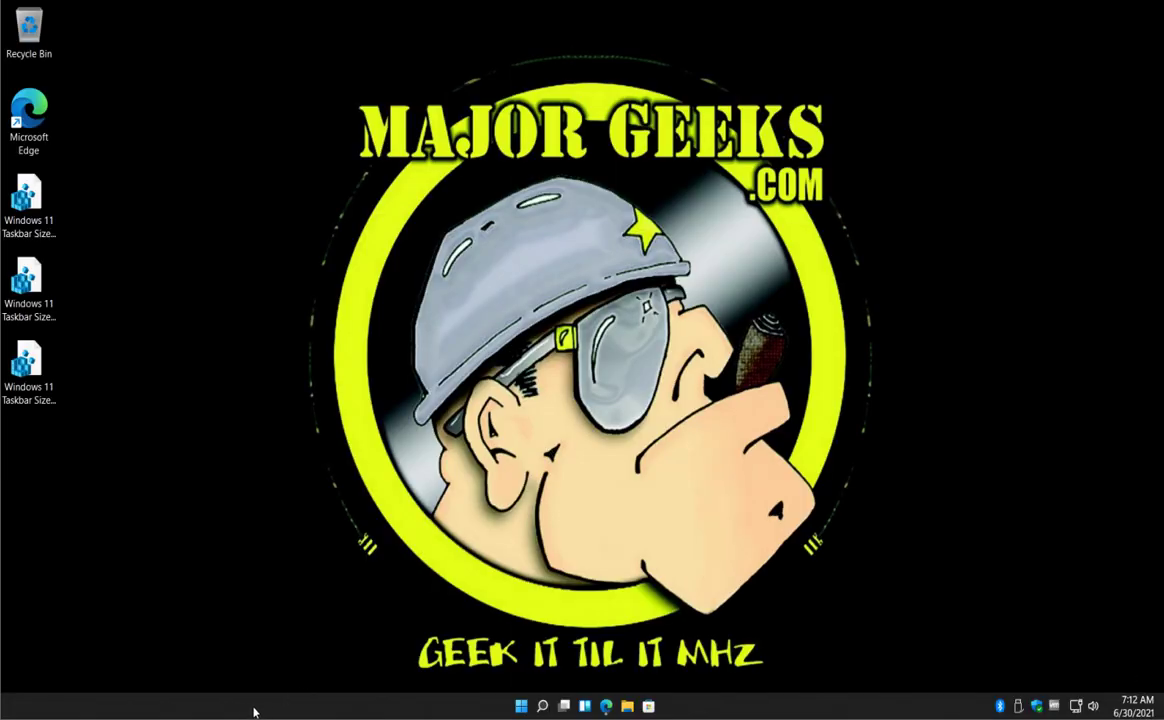
{"action": "right_click", "coordinate": [254, 712]}
{"action": "left_click", "coordinate": [398, 711]}
{"action": "right_click", "coordinate": [71, 706]}
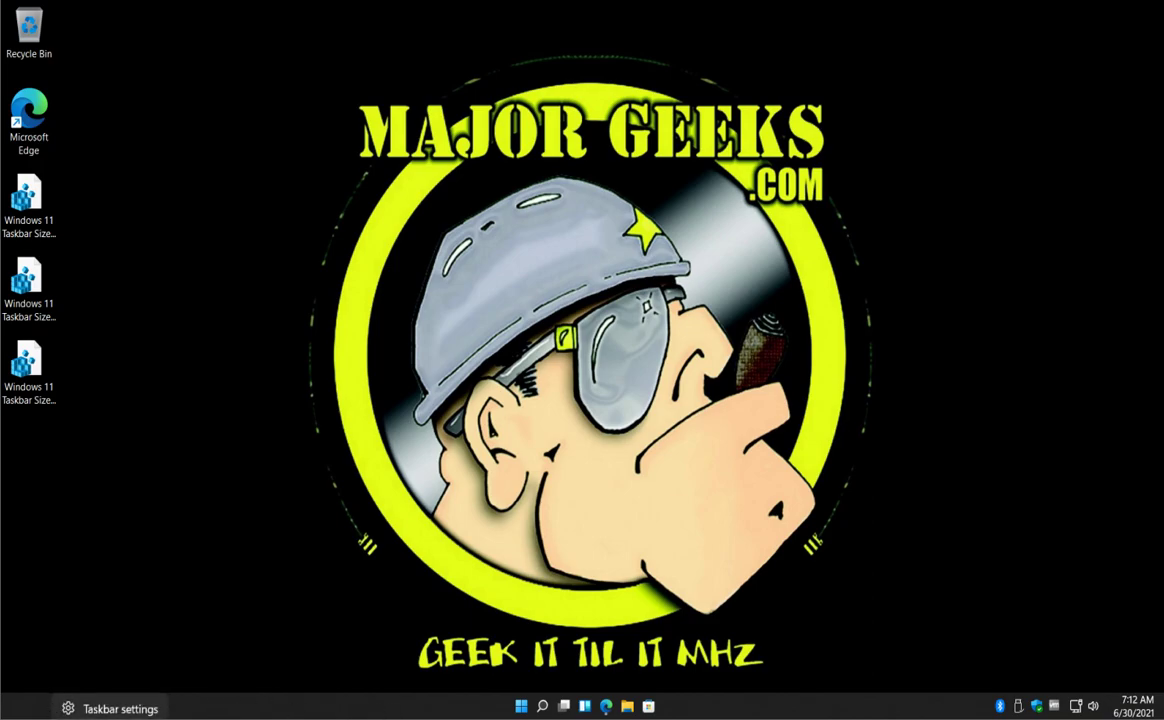
{"action": "key", "text": "Escape"}
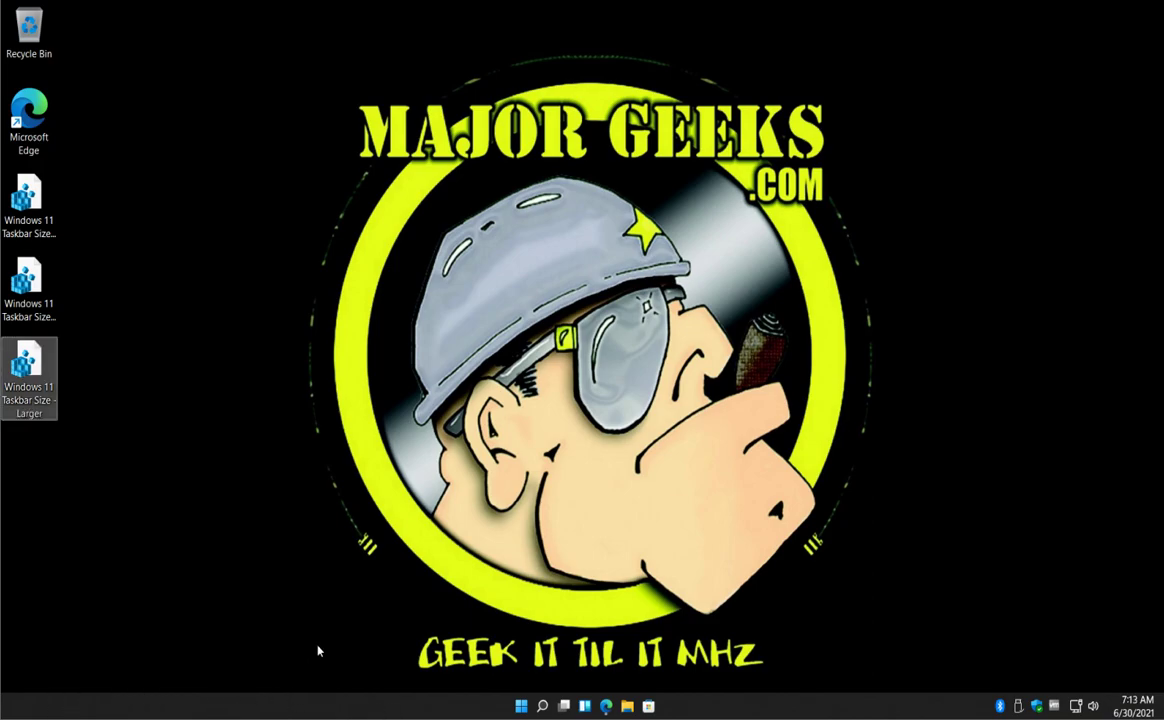
{"action": "key", "text": "super+x"}
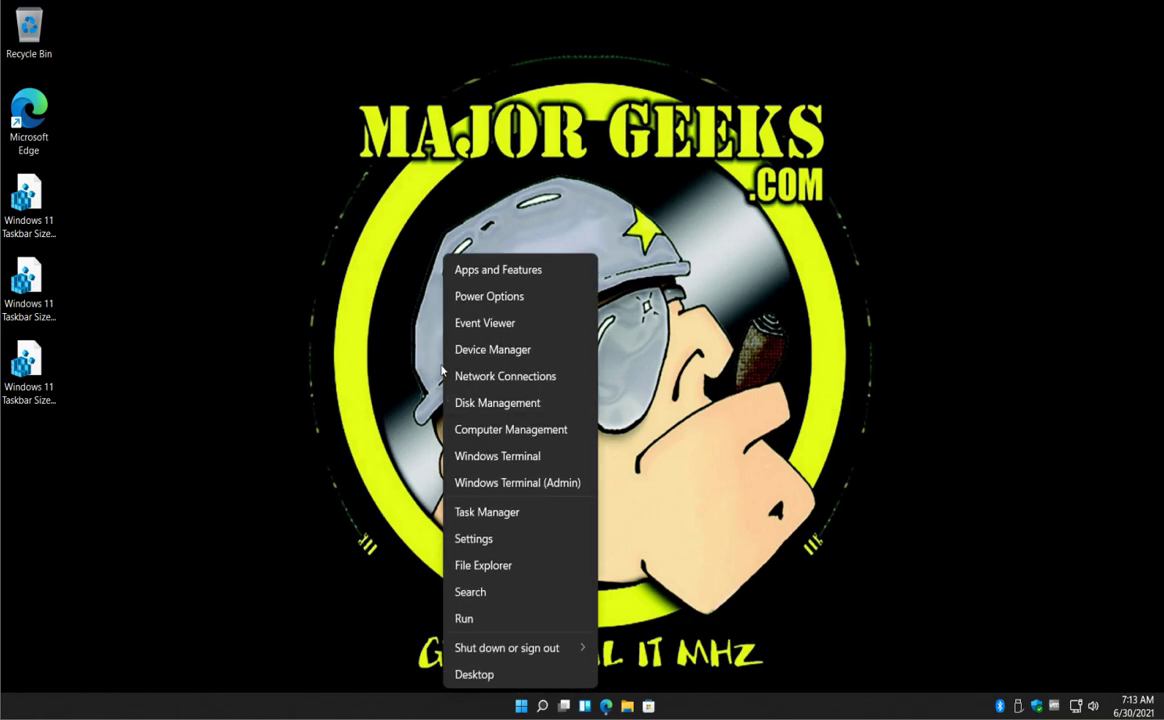
{"action": "left_click", "coordinate": [485, 511]}
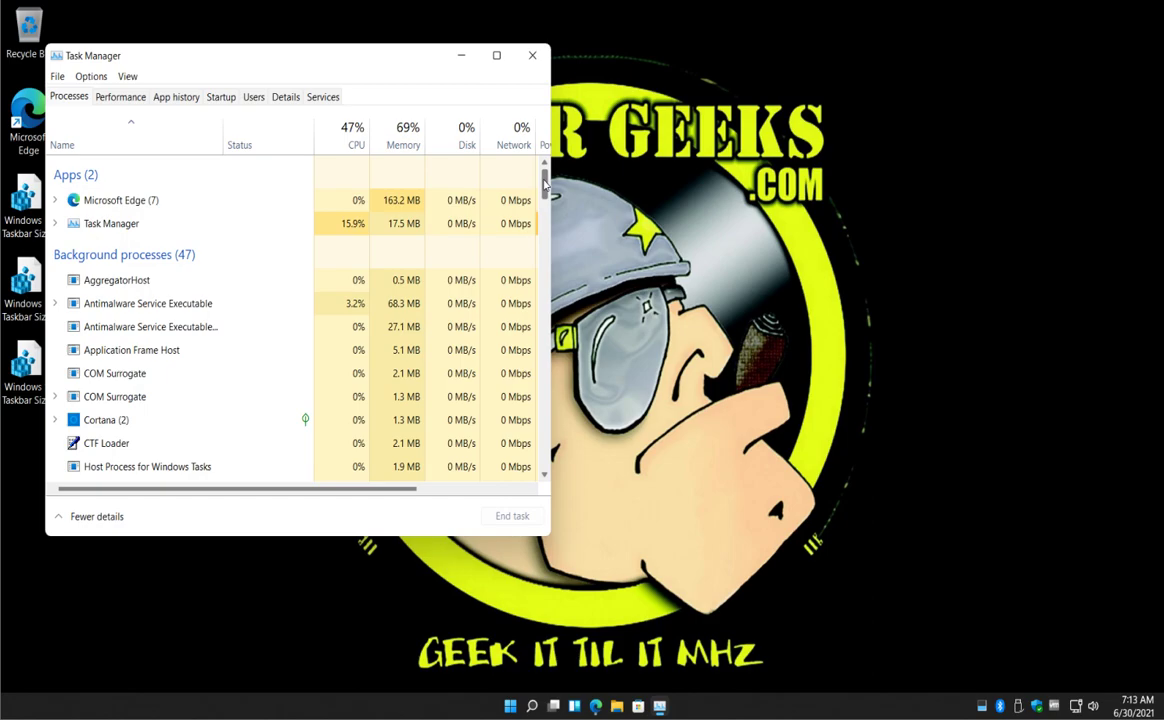
{"action": "left_click_drag", "start_coordinate": [545, 183], "coordinate": [557, 453]}
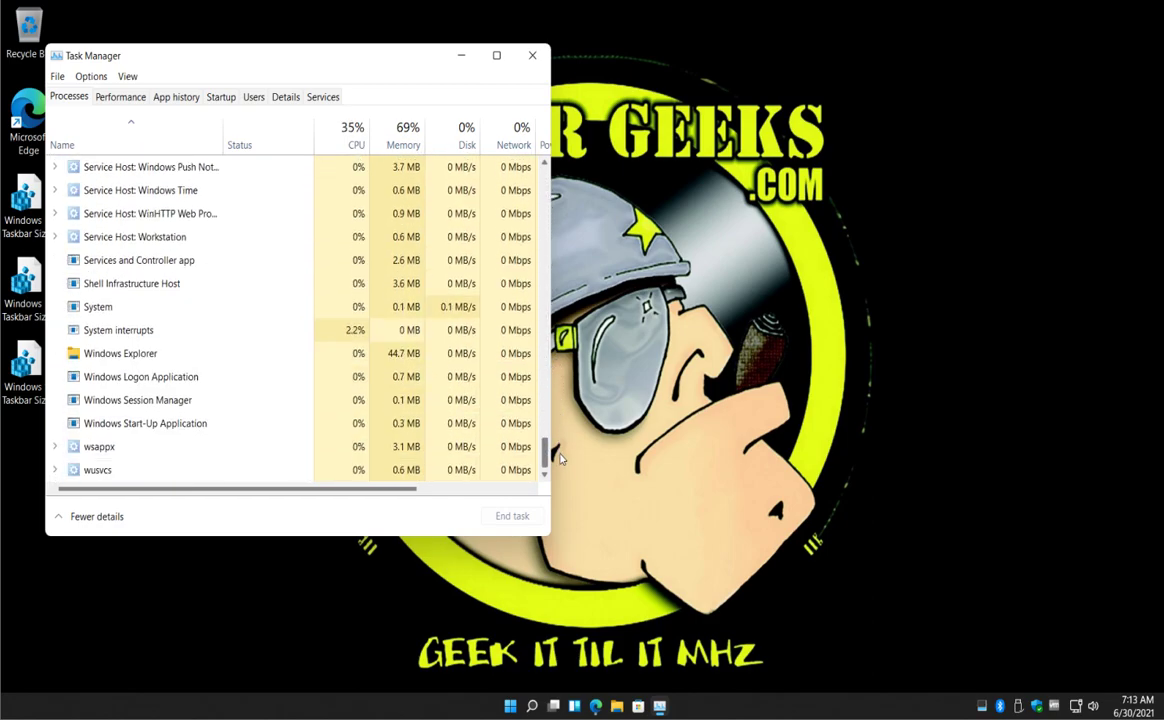
{"action": "left_click", "coordinate": [128, 358]}
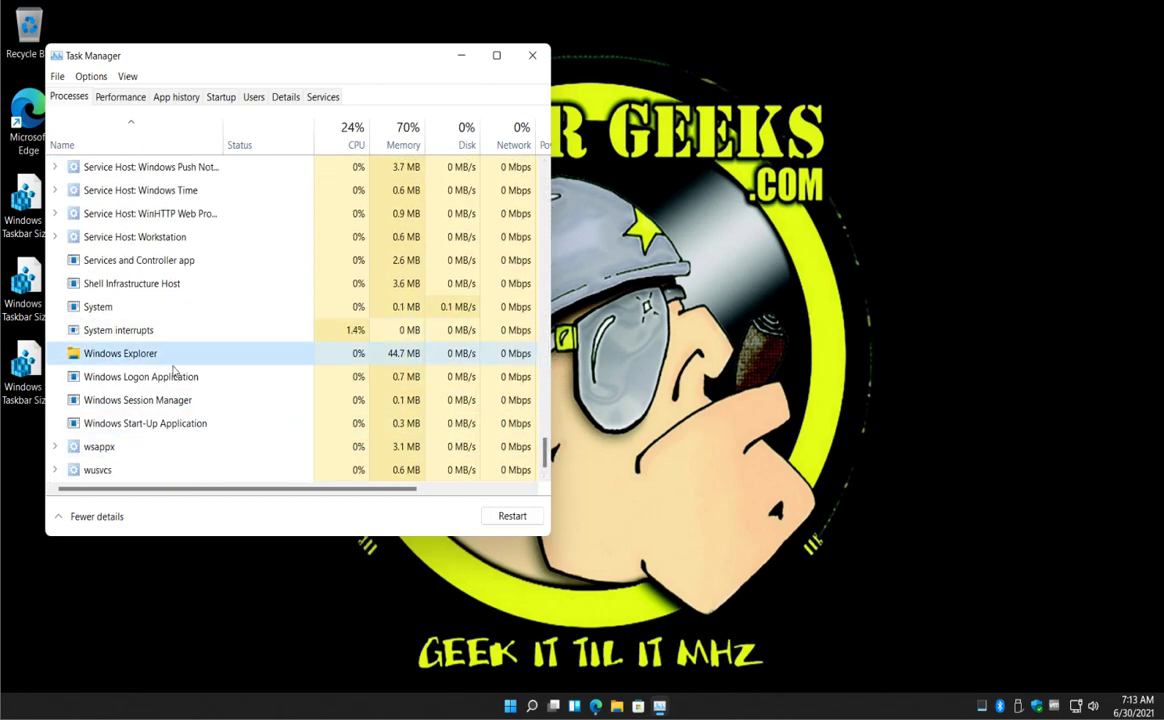
{"action": "left_click", "coordinate": [512, 516]}
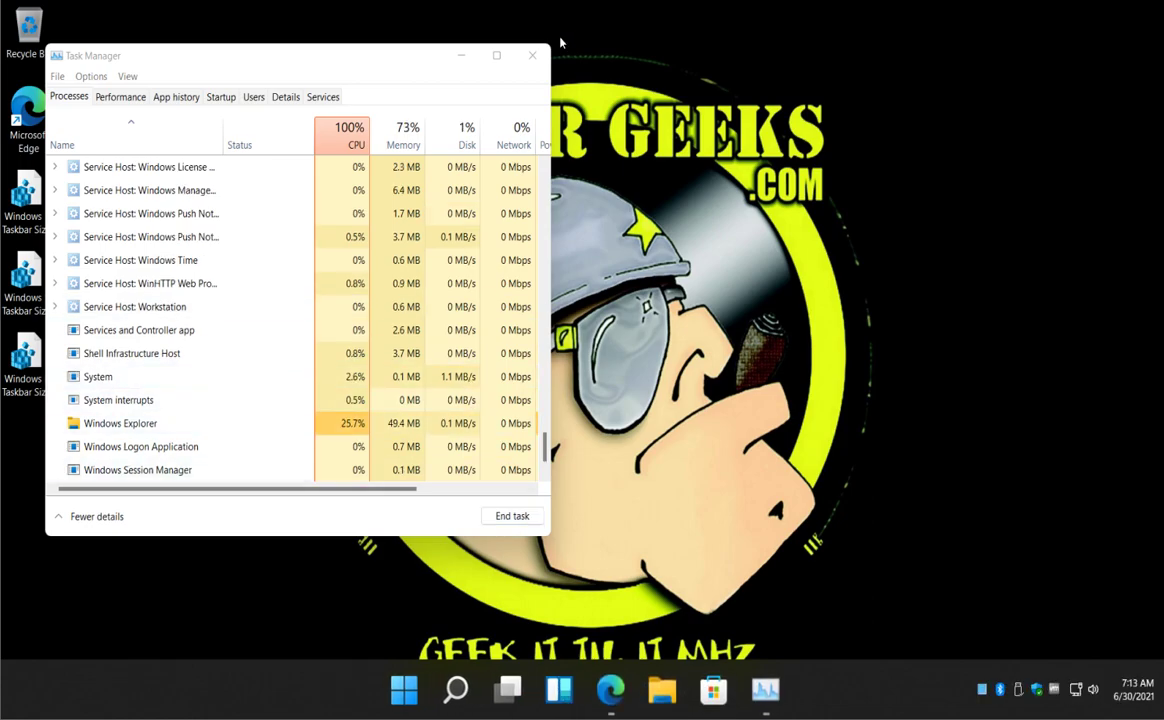
Close Task Manager and merge the 'Taskbar Size - Default' registry file, confirming all prompts
{"action": "left_click", "coordinate": [532, 55]}
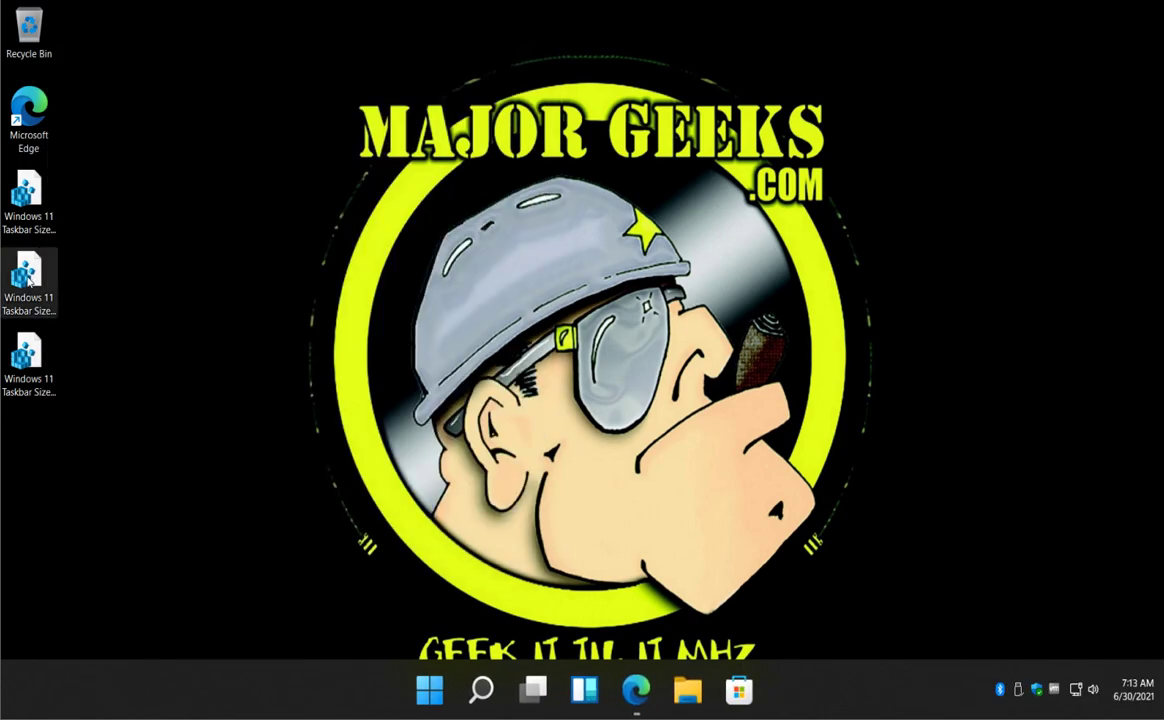
{"action": "left_click", "coordinate": [44, 218]}
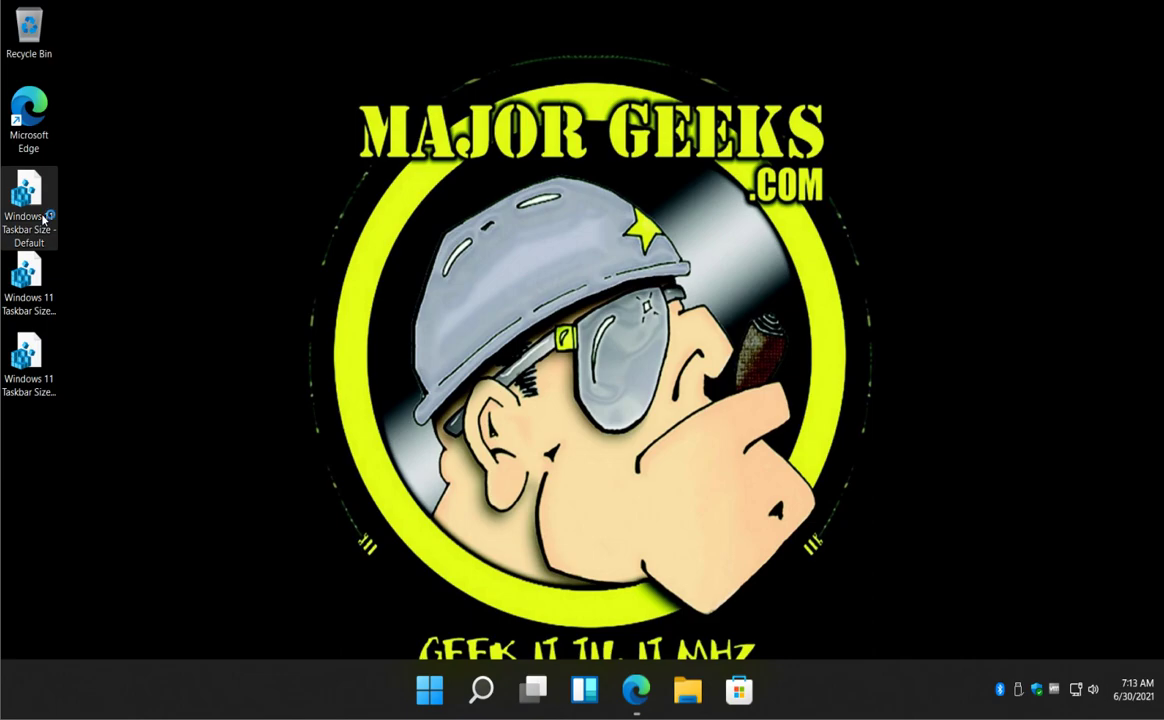
{"action": "double_click", "coordinate": [44, 218]}
{"action": "left_click", "coordinate": [528, 485]}
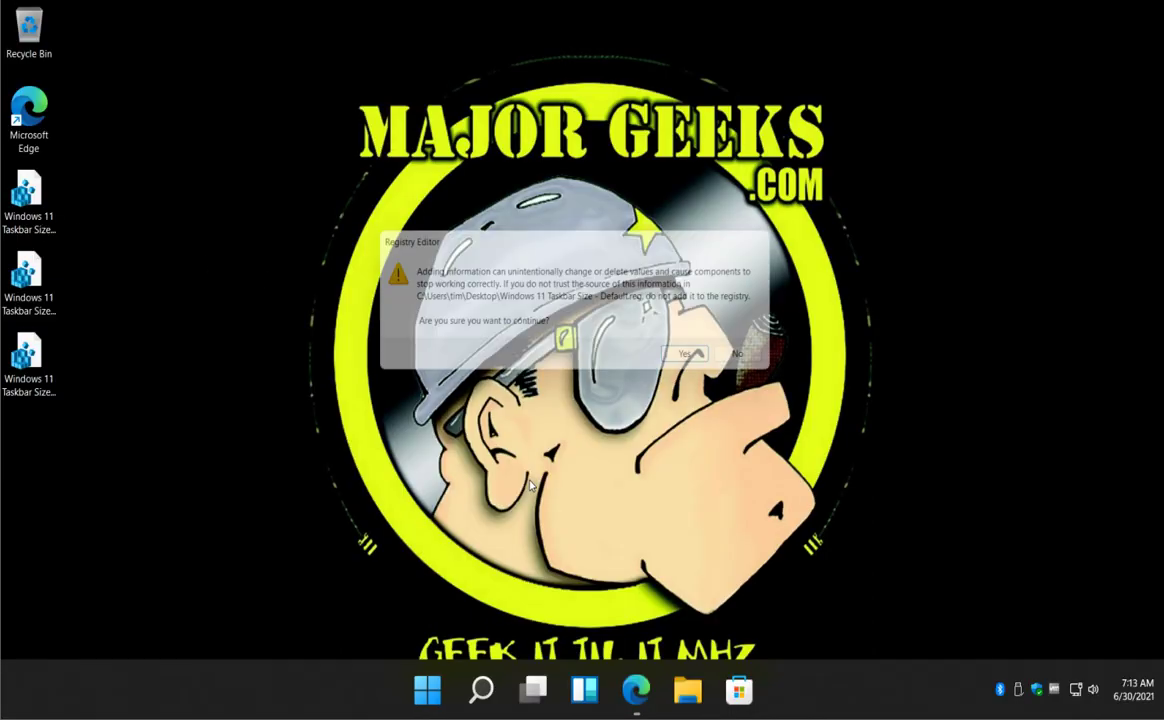
{"action": "left_click", "coordinate": [696, 356]}
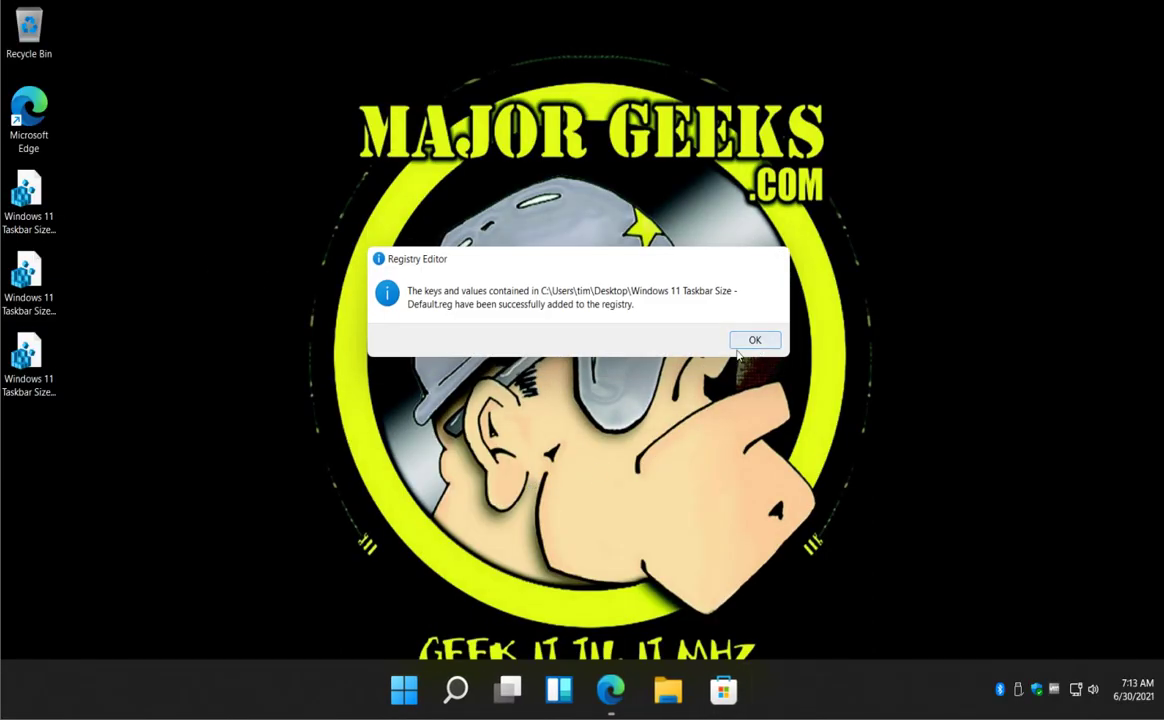
{"action": "left_click", "coordinate": [741, 344]}
Restart Windows Explorer from Task Manager via Win+X, then close Task Manager
{"action": "key", "text": "super+x"}
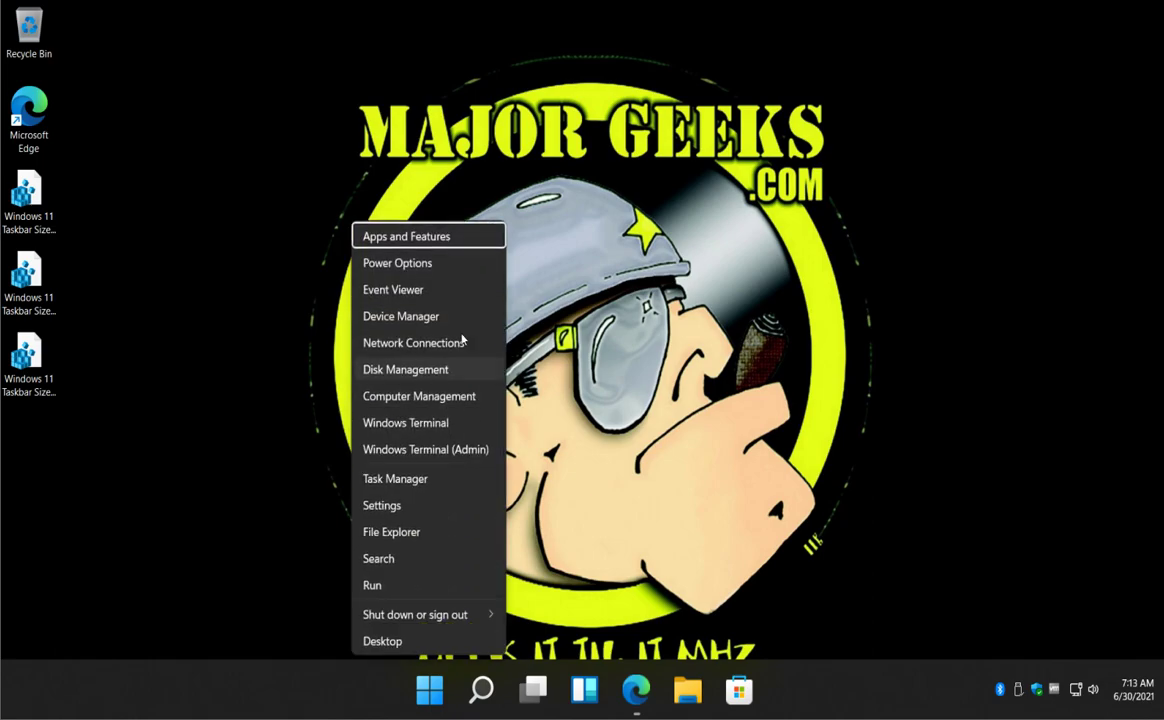
{"action": "left_click", "coordinate": [409, 481]}
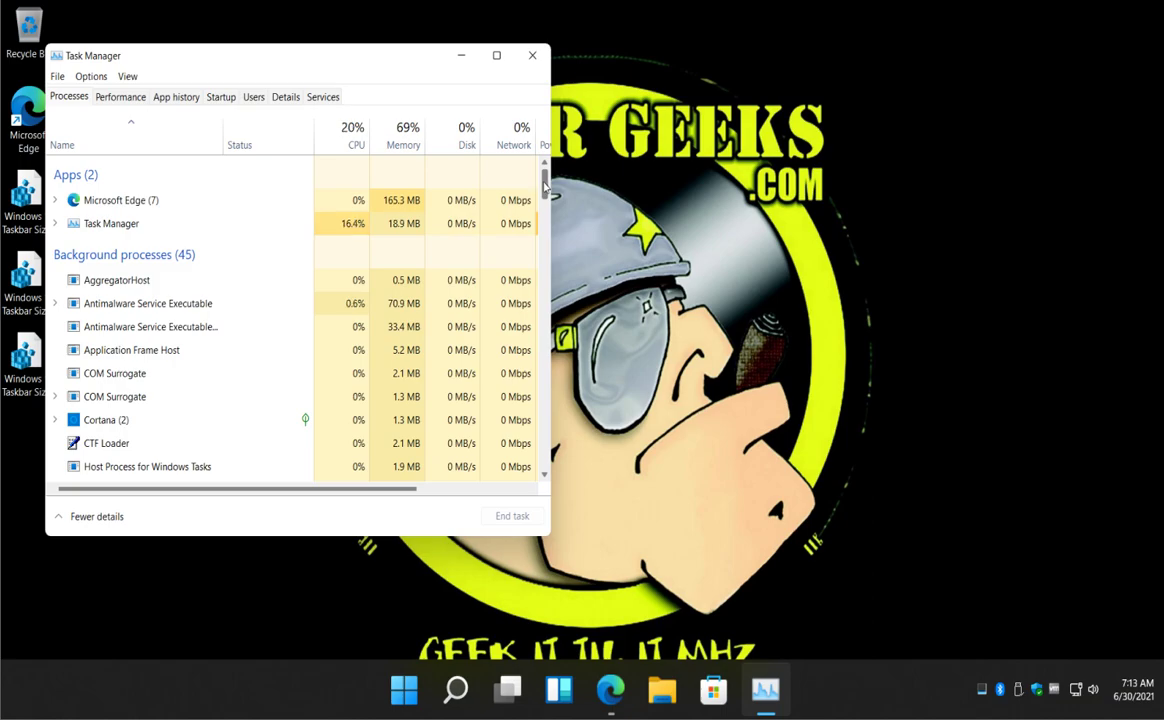
{"action": "left_click_drag", "start_coordinate": [544, 180], "coordinate": [548, 458]}
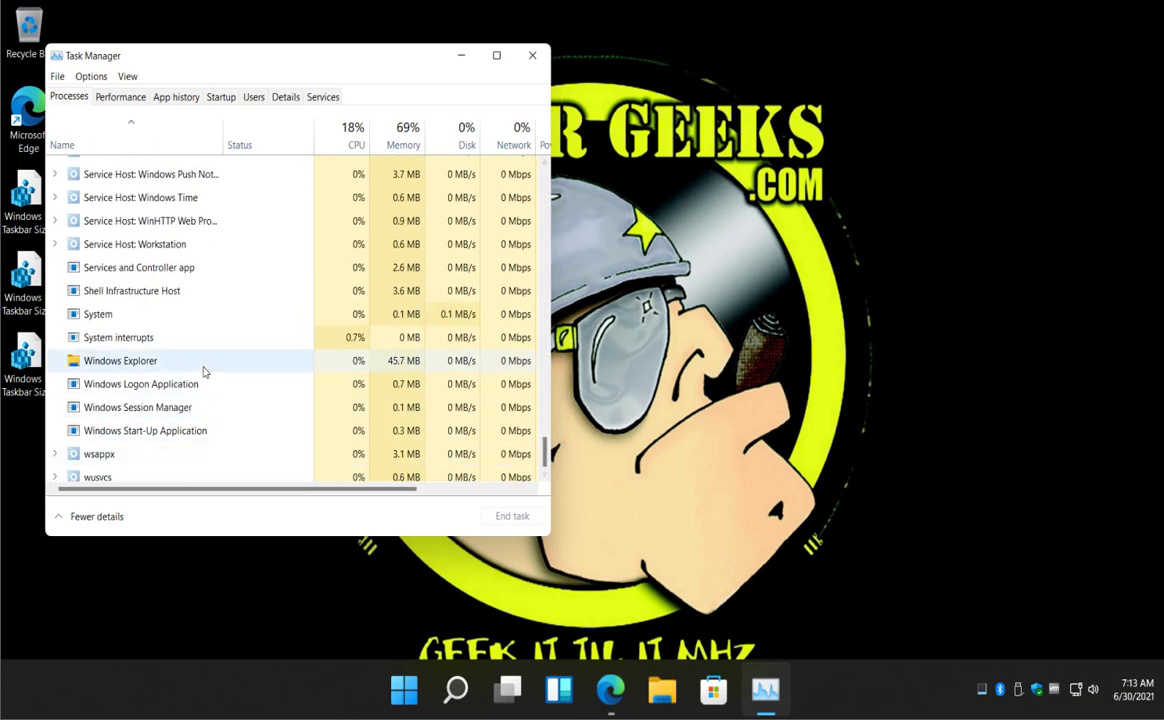
{"action": "left_click", "coordinate": [203, 366]}
{"action": "left_click", "coordinate": [500, 518]}
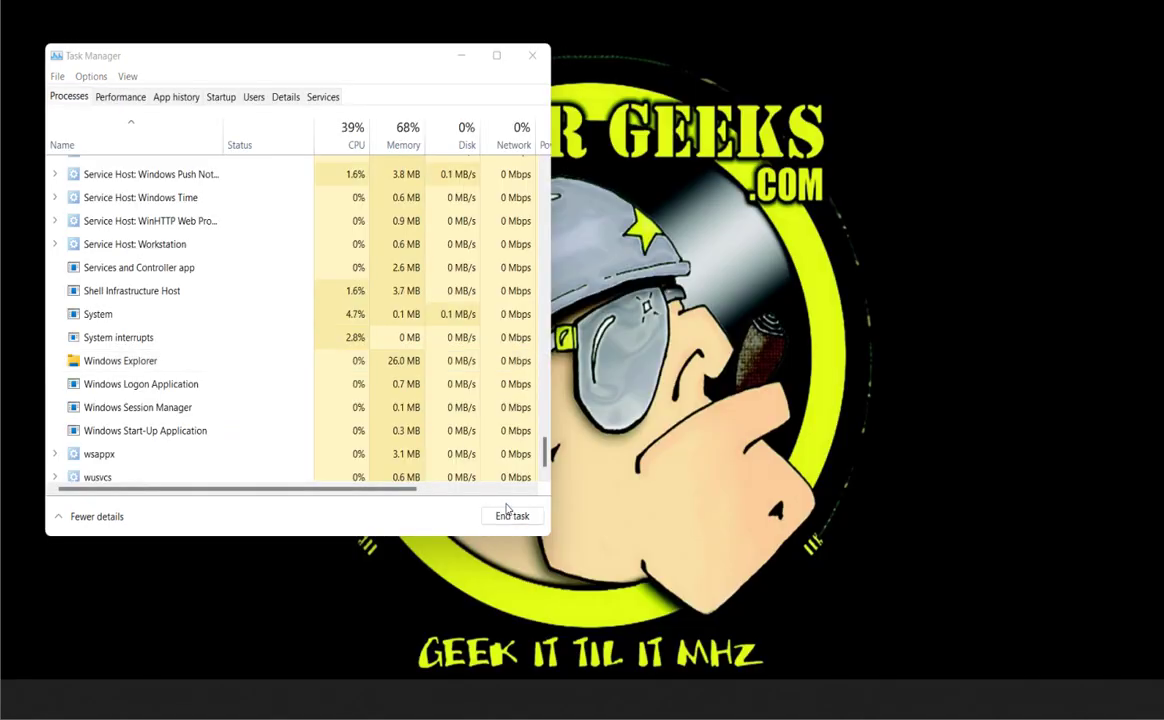
{"action": "left_click", "coordinate": [532, 60]}
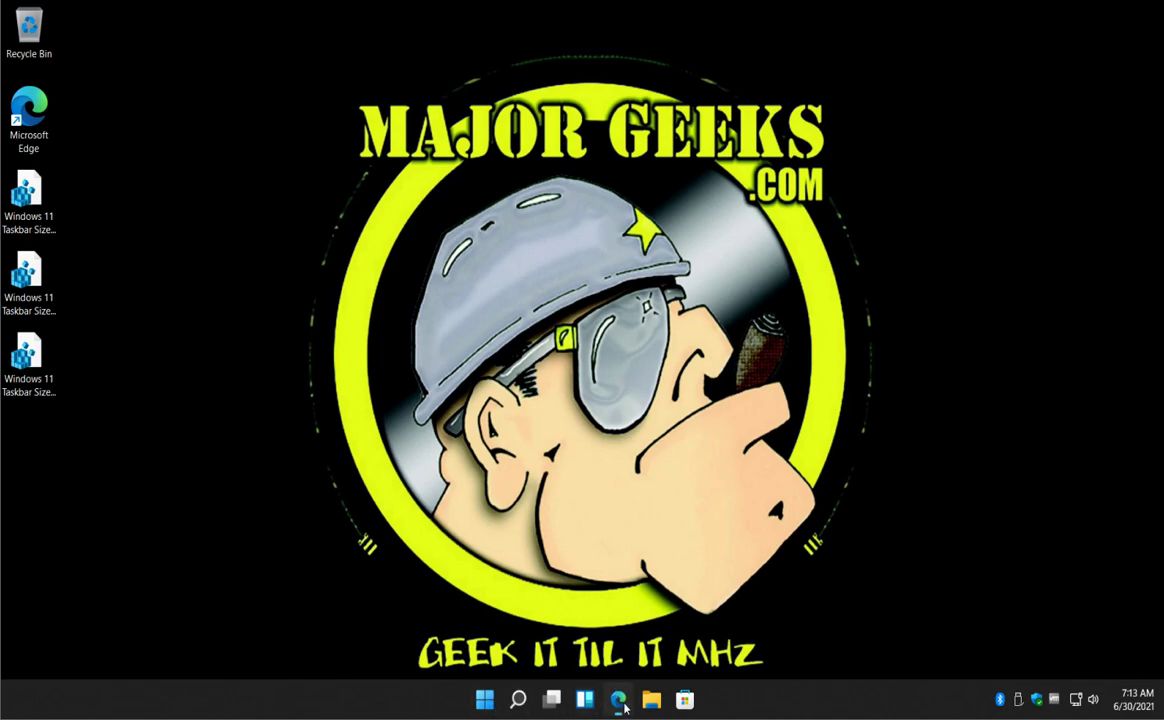
Launch regedit from the Run box with administrator approval, then return to the tutorial article
{"action": "key", "text": "alt+Tab"}
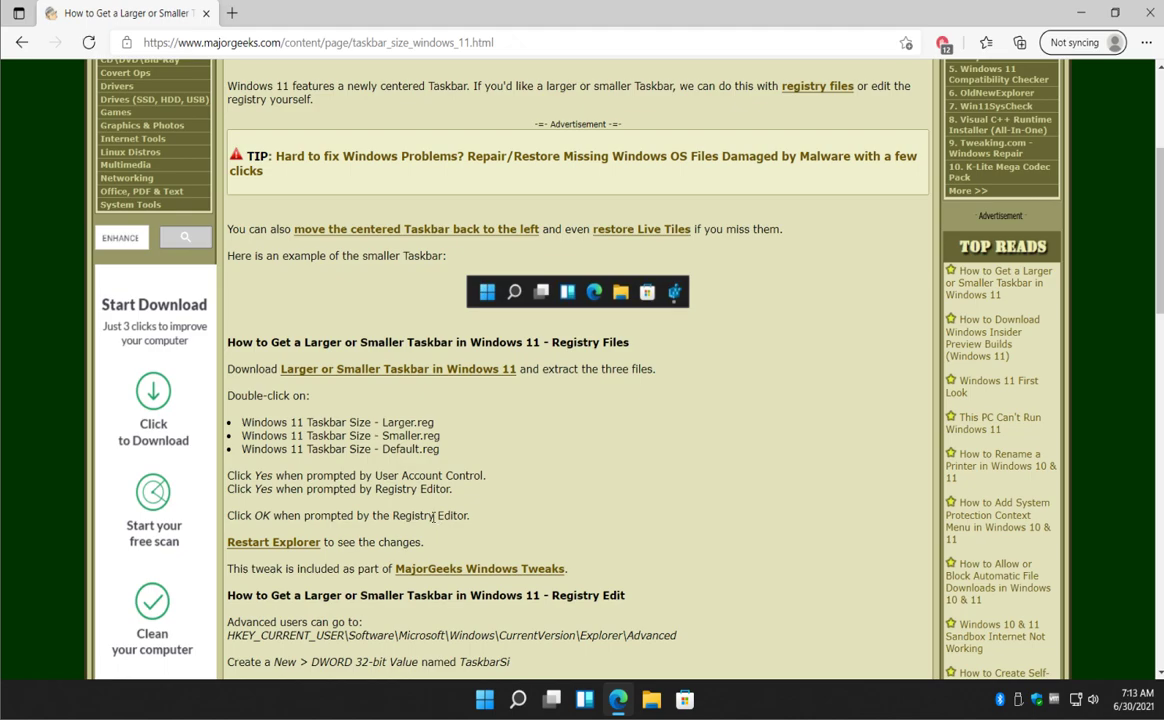
{"action": "key", "text": "super+r"}
{"action": "type", "text": "r"}
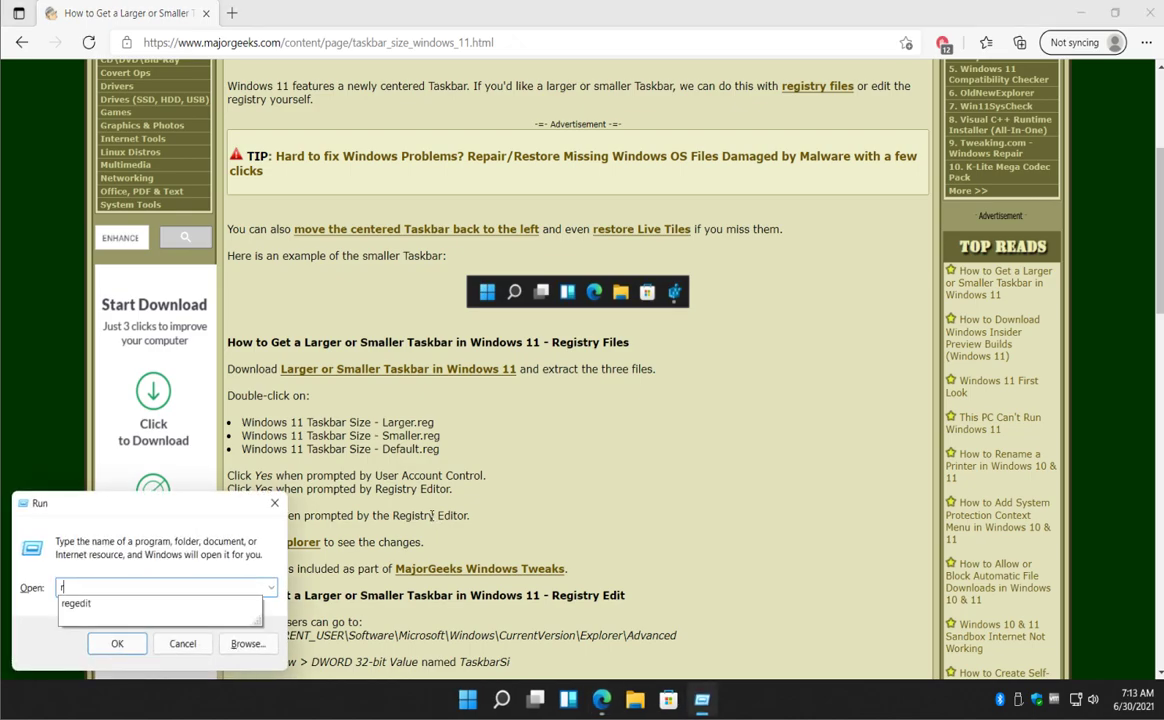
{"action": "type", "text": "egedit"}
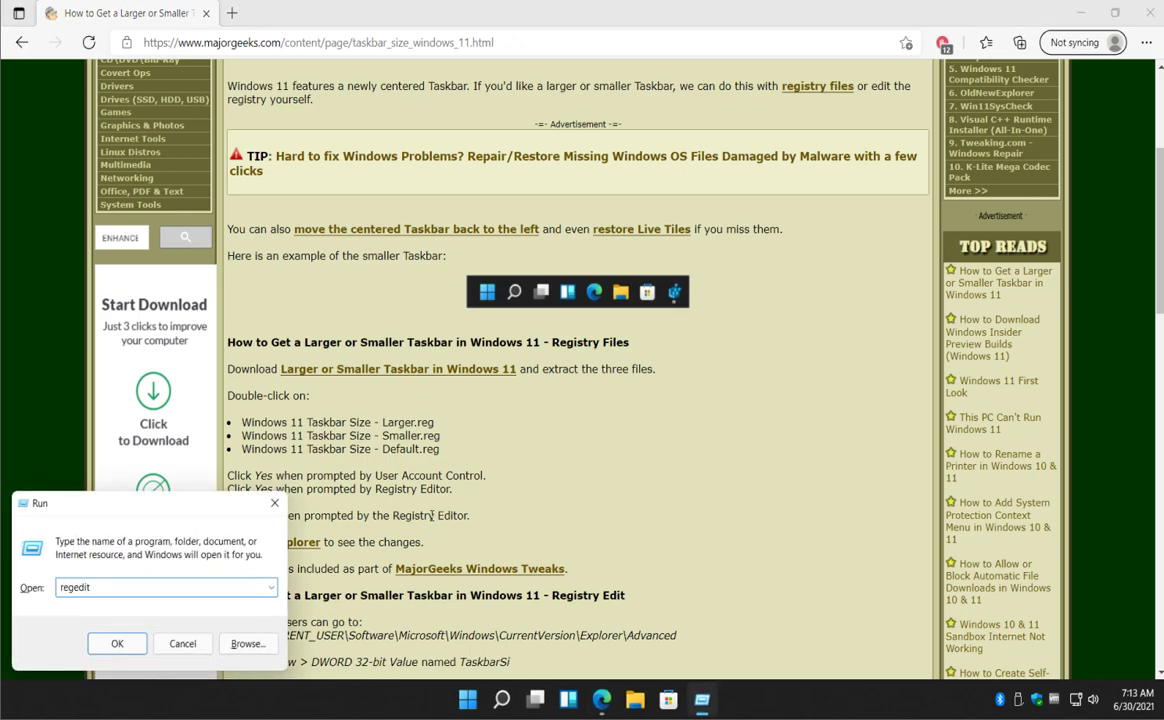
{"action": "key", "text": "Return"}
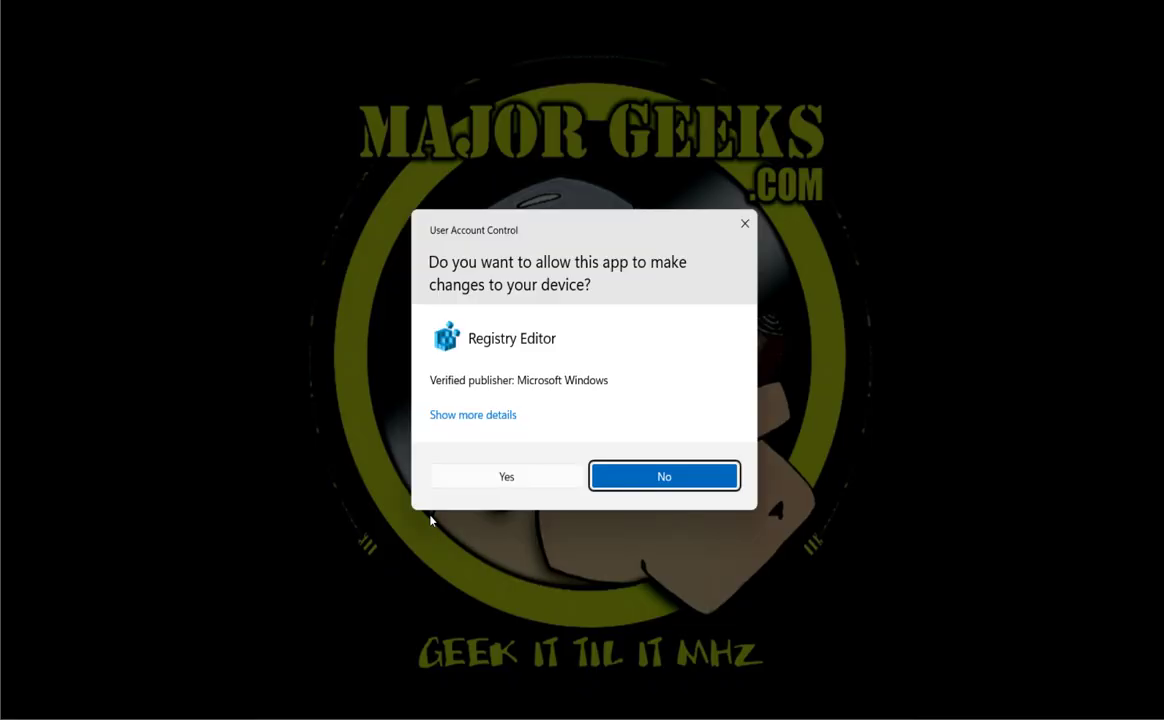
{"action": "left_click", "coordinate": [525, 476]}
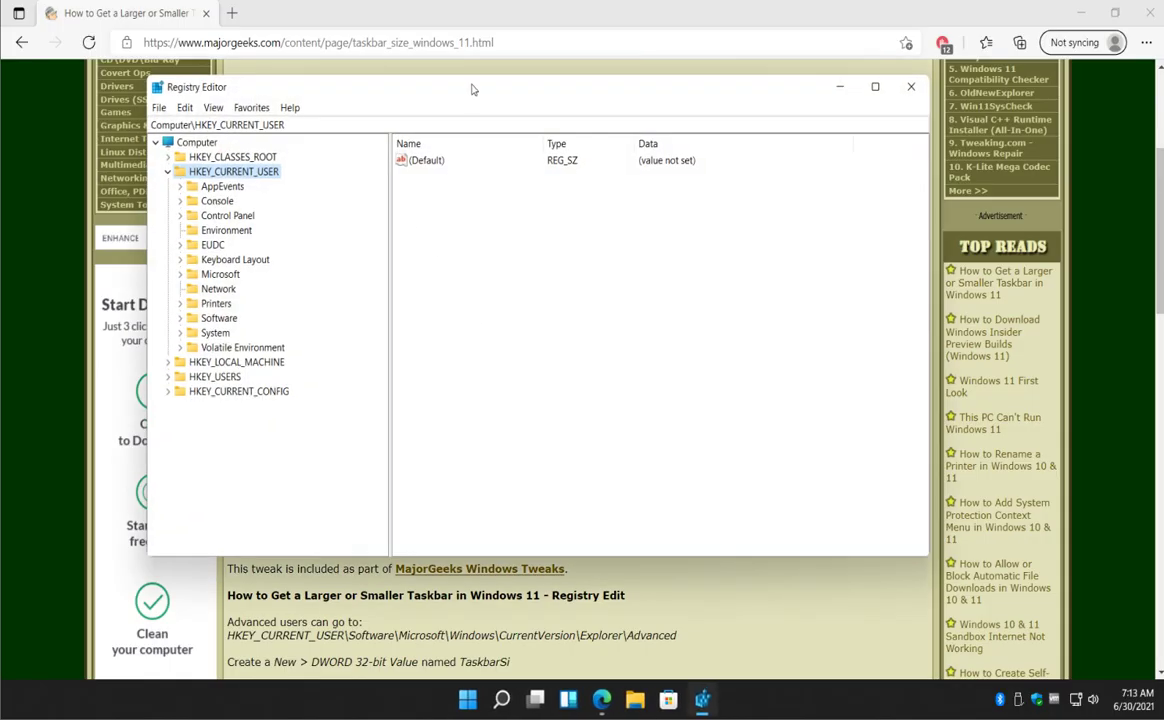
{"action": "left_click", "coordinate": [456, 66]}
{"action": "scroll", "coordinate": [433, 427], "scroll_direction": "down", "scroll_amount": 5}
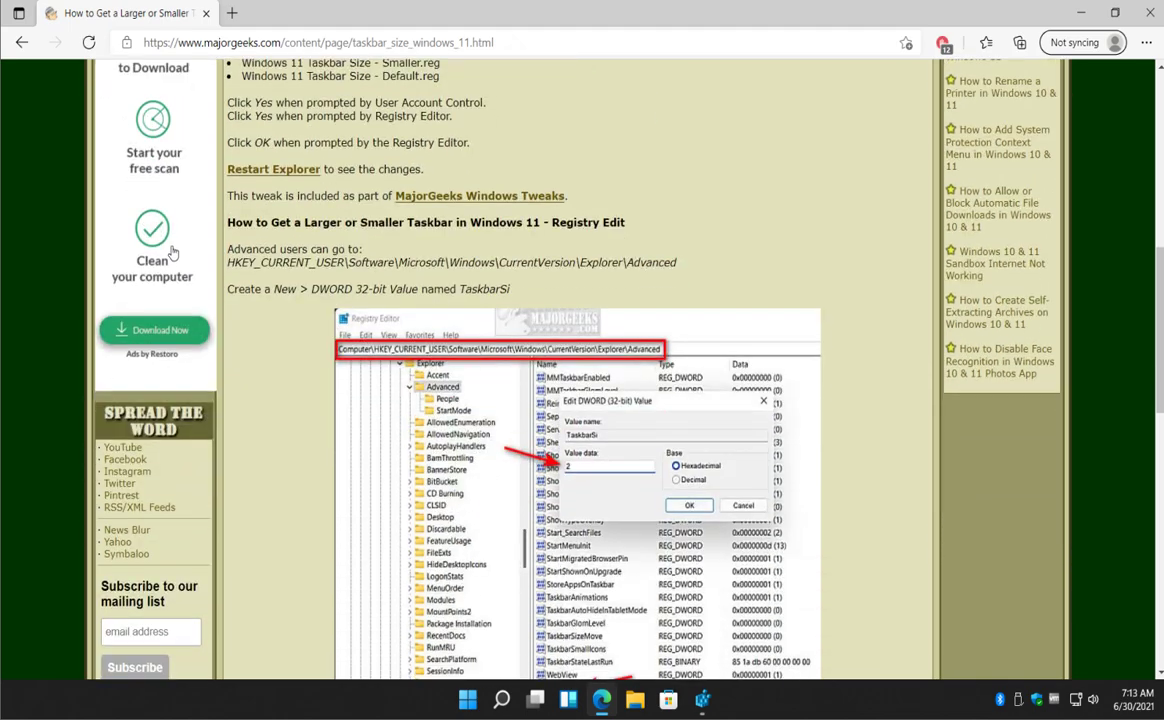
Copy the Explorer\Advanced key path from the article and go to it in Registry Editor's address bar
{"action": "left_click_drag", "start_coordinate": [230, 262], "coordinate": [676, 264]}
{"action": "right_click", "coordinate": [672, 281]}
{"action": "key", "text": "ctrl+c"}
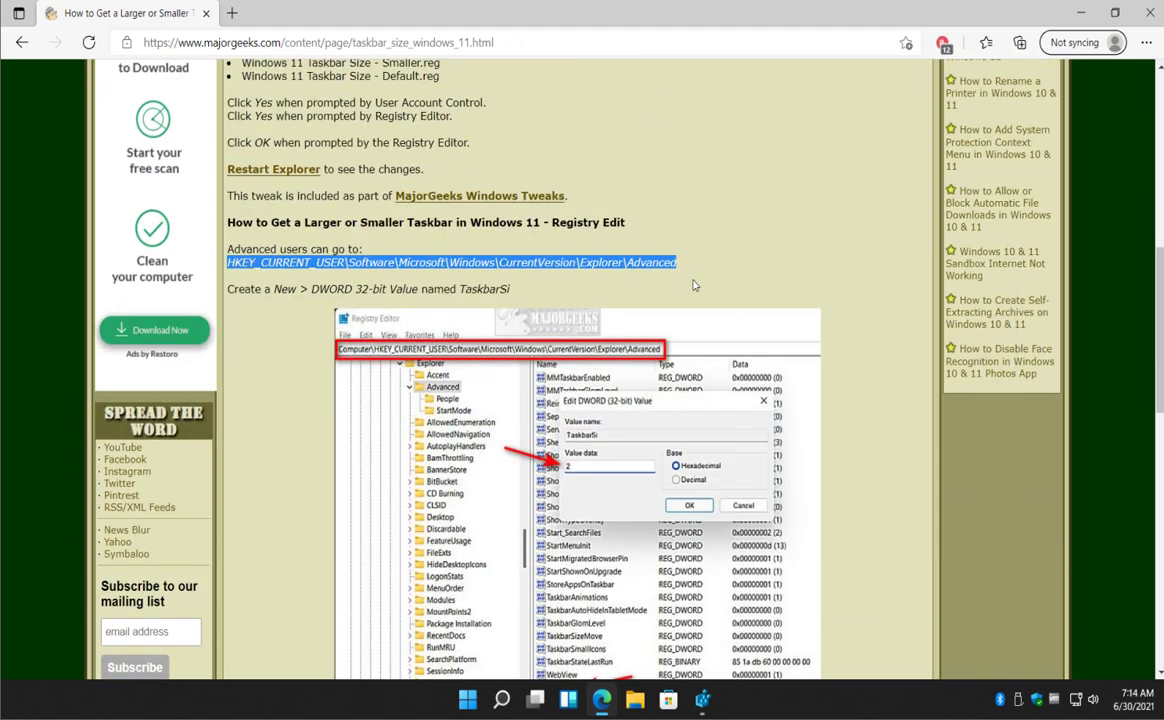
{"action": "left_click", "coordinate": [702, 699]}
{"action": "left_click", "coordinate": [300, 124]}
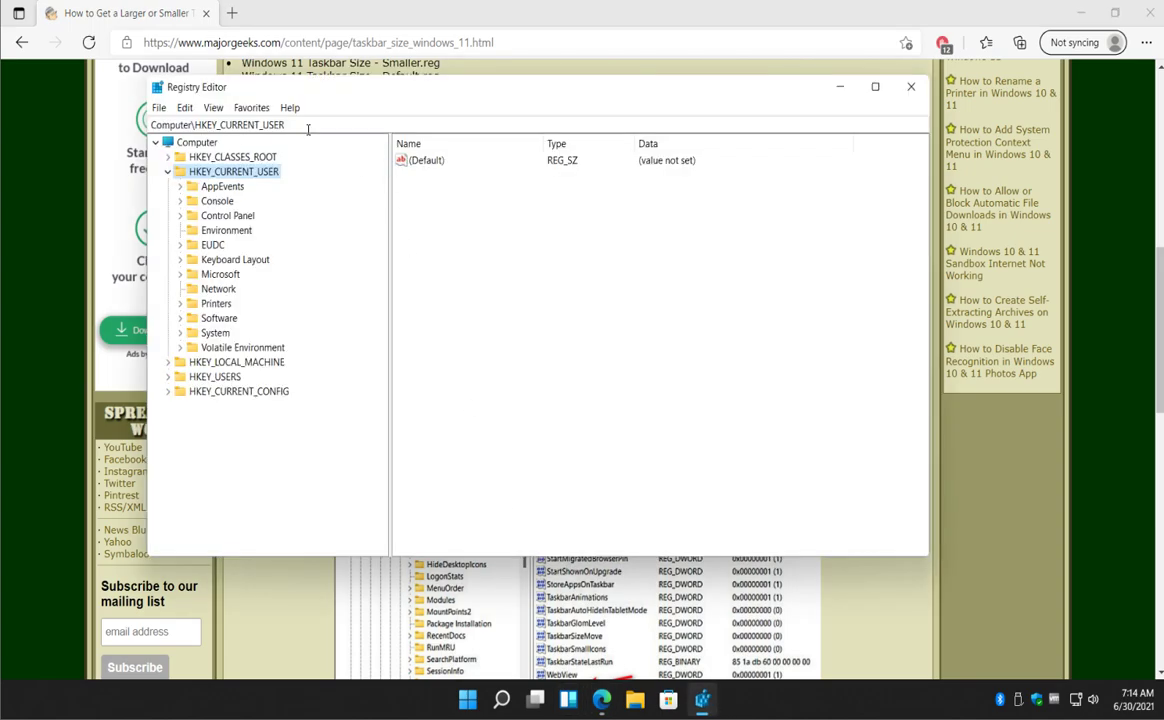
{"action": "left_click_drag", "start_coordinate": [291, 124], "coordinate": [22, 119]}
{"action": "key", "text": "BackSpace"}
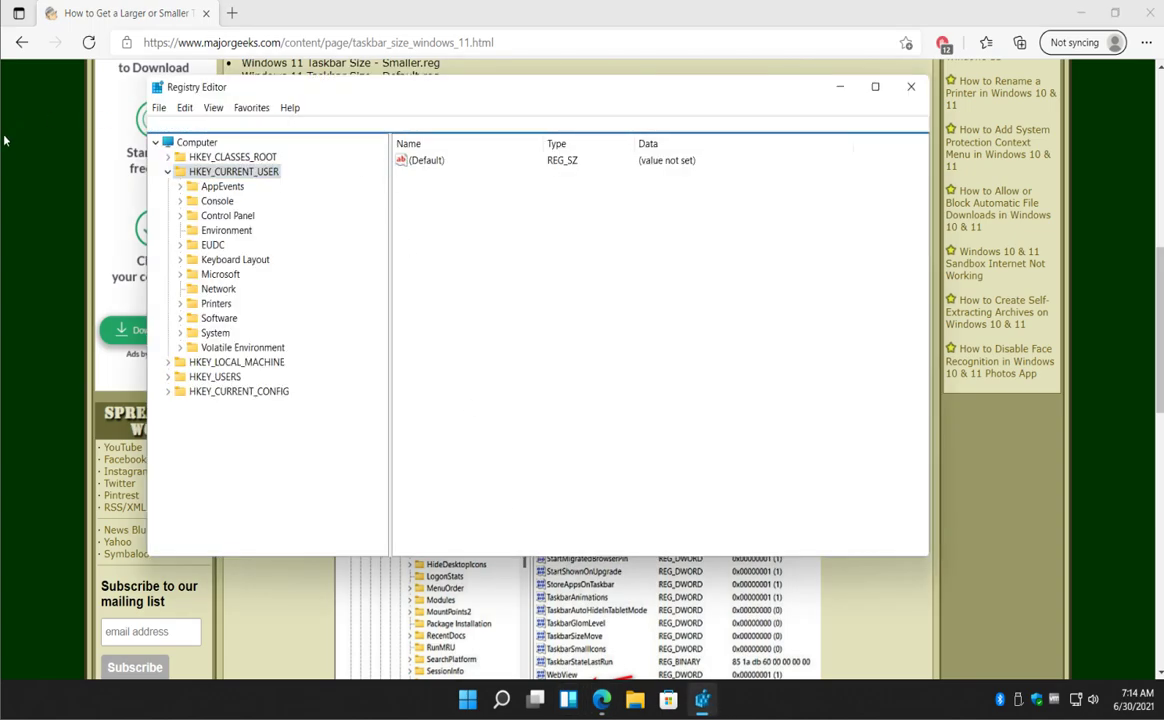
{"action": "key", "text": "ctrl+v"}
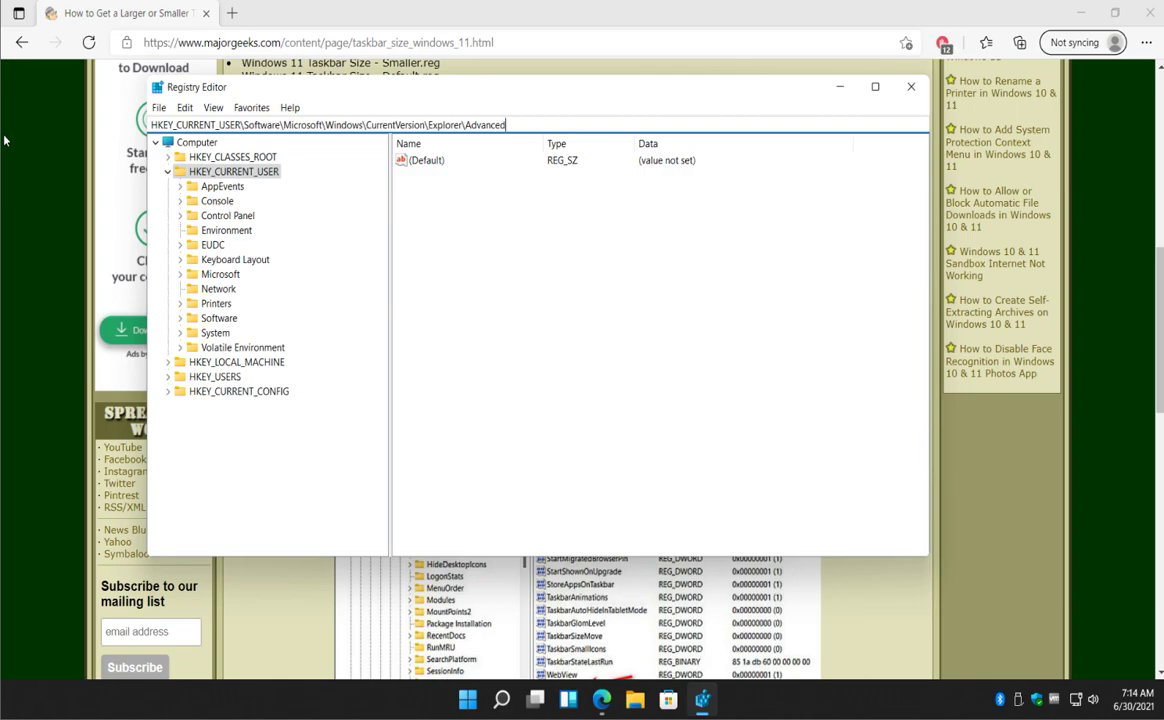
{"action": "key", "text": "Return"}
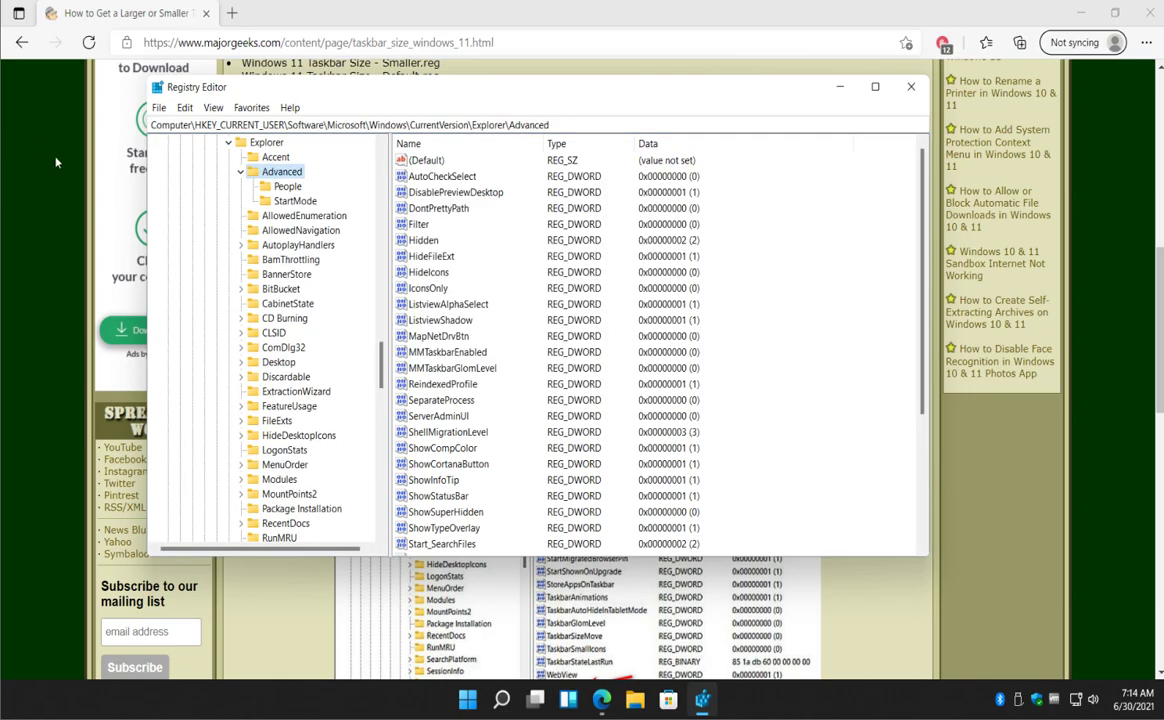
Delete the existing TaskbarSi value from the Advanced key and confirm
{"action": "scroll", "coordinate": [675, 282], "scroll_direction": "down", "scroll_amount": 4}
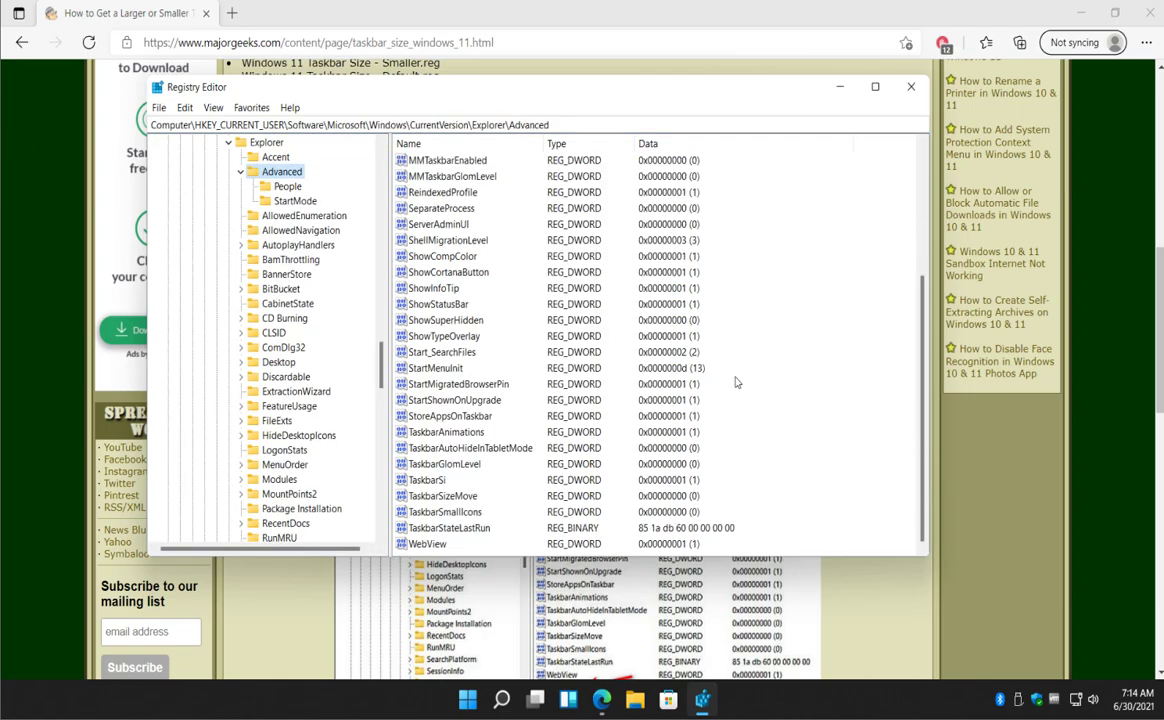
{"action": "left_click", "coordinate": [265, 556]}
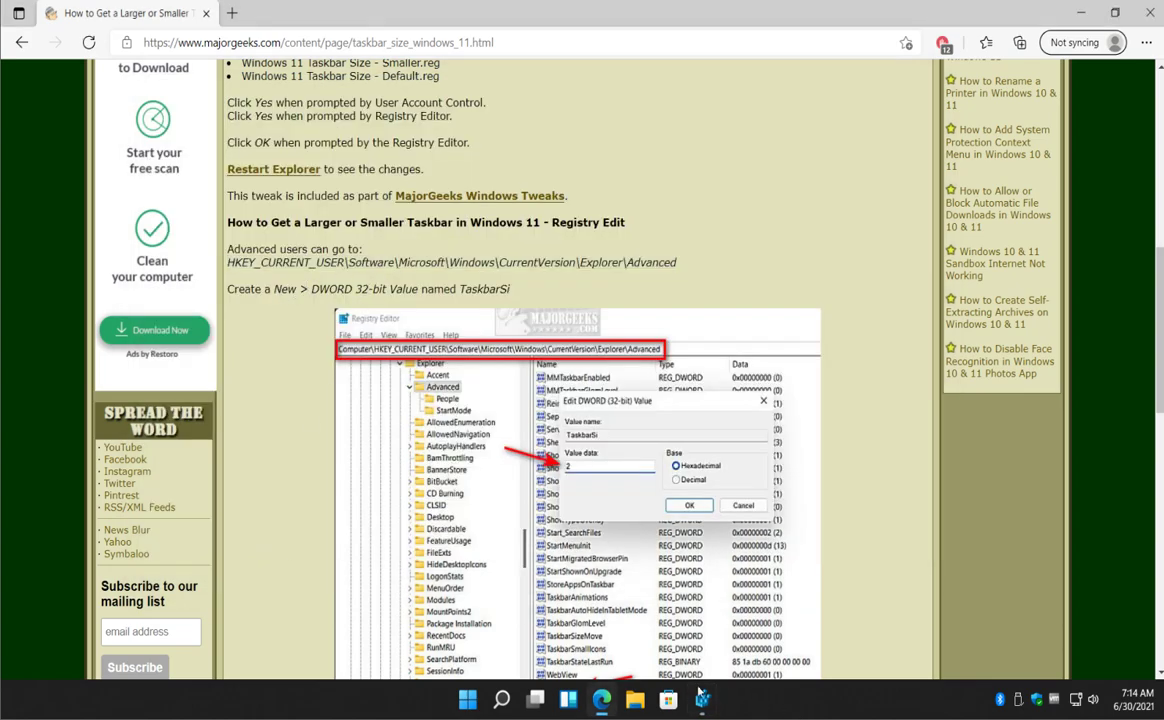
{"action": "left_click", "coordinate": [640, 630]}
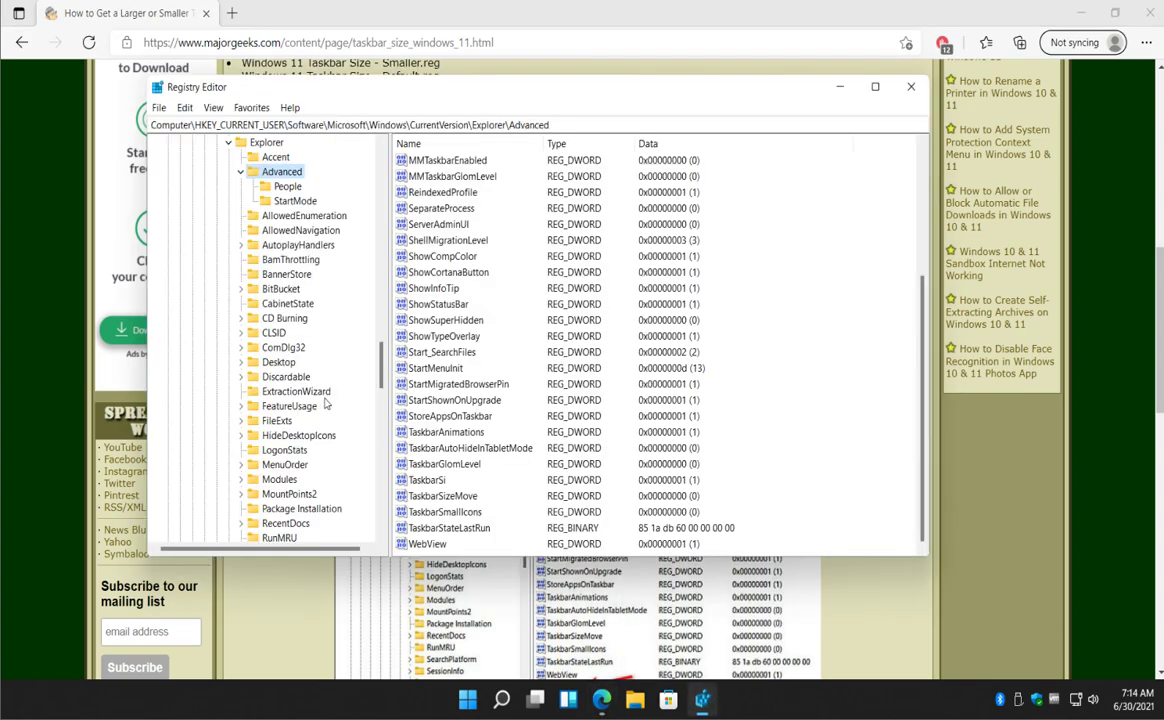
{"action": "left_click", "coordinate": [444, 480]}
{"action": "key", "text": "Delete"}
{"action": "key", "text": "Return"}
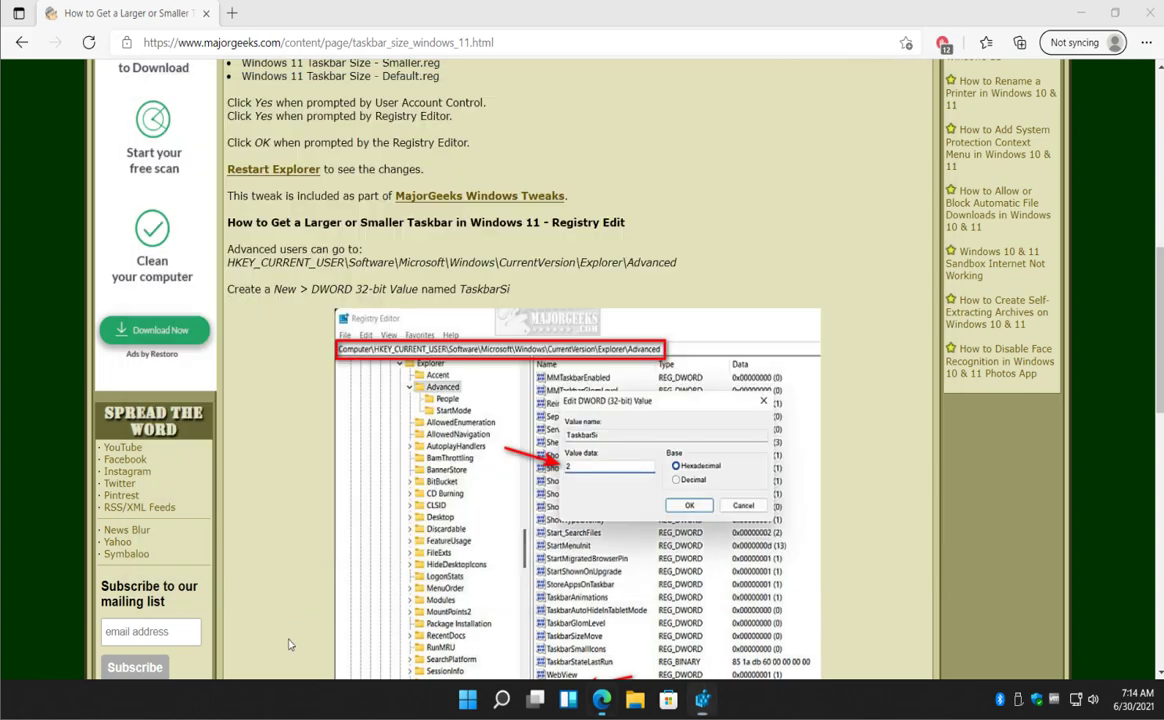
{"action": "left_click", "coordinate": [840, 86]}
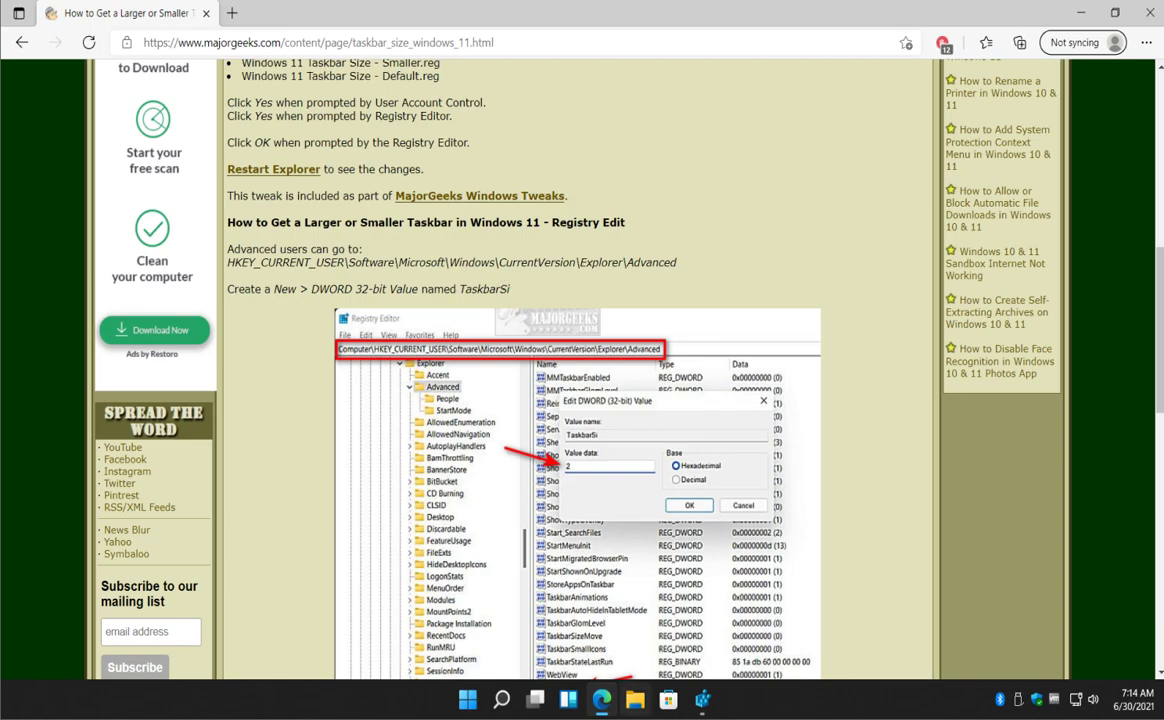
{"action": "key", "text": "alt+Tab"}
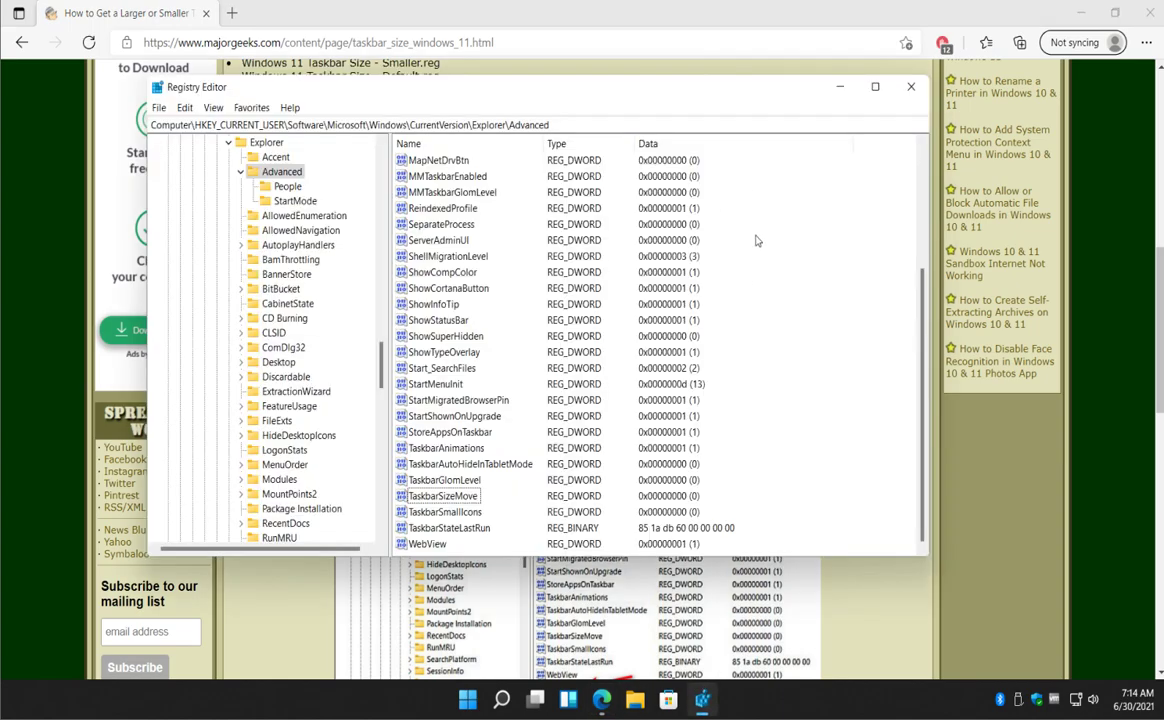
Create a new DWORD (32-bit) value named TaskbarSi in the Advanced key
{"action": "right_click", "coordinate": [757, 254]}
{"action": "left_click", "coordinate": [772, 455]}
{"action": "right_click", "coordinate": [759, 457]}
{"action": "mouse_move", "coordinate": [785, 468]}
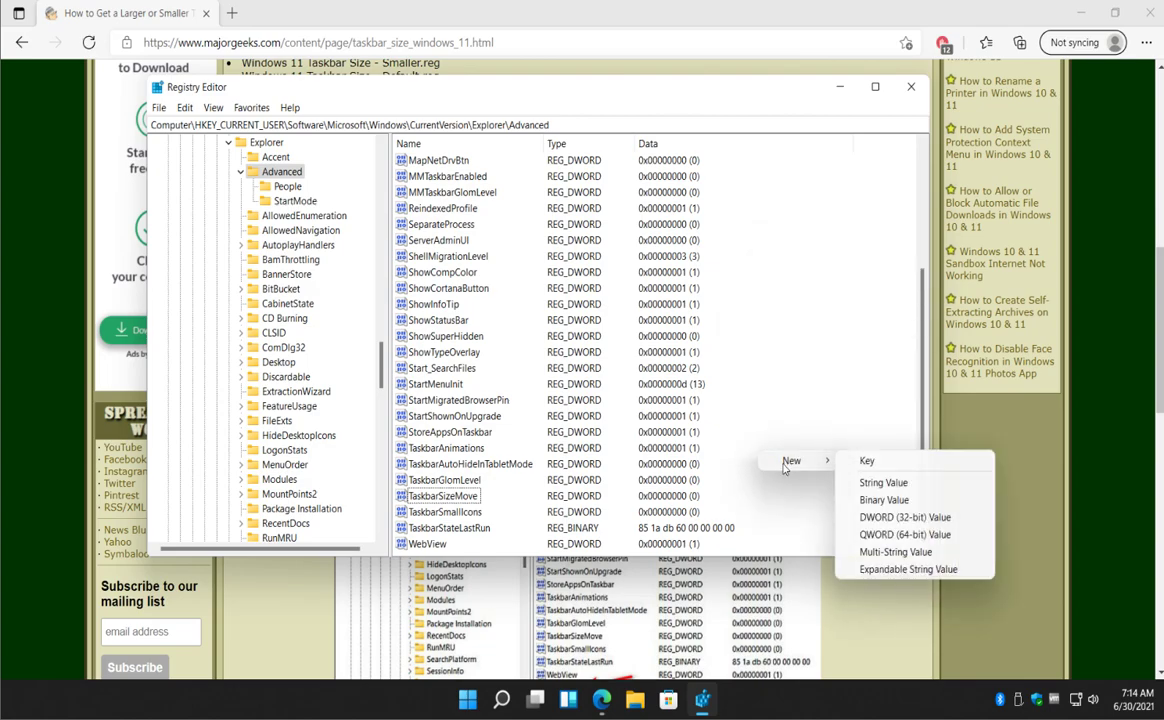
{"action": "left_click", "coordinate": [883, 517]}
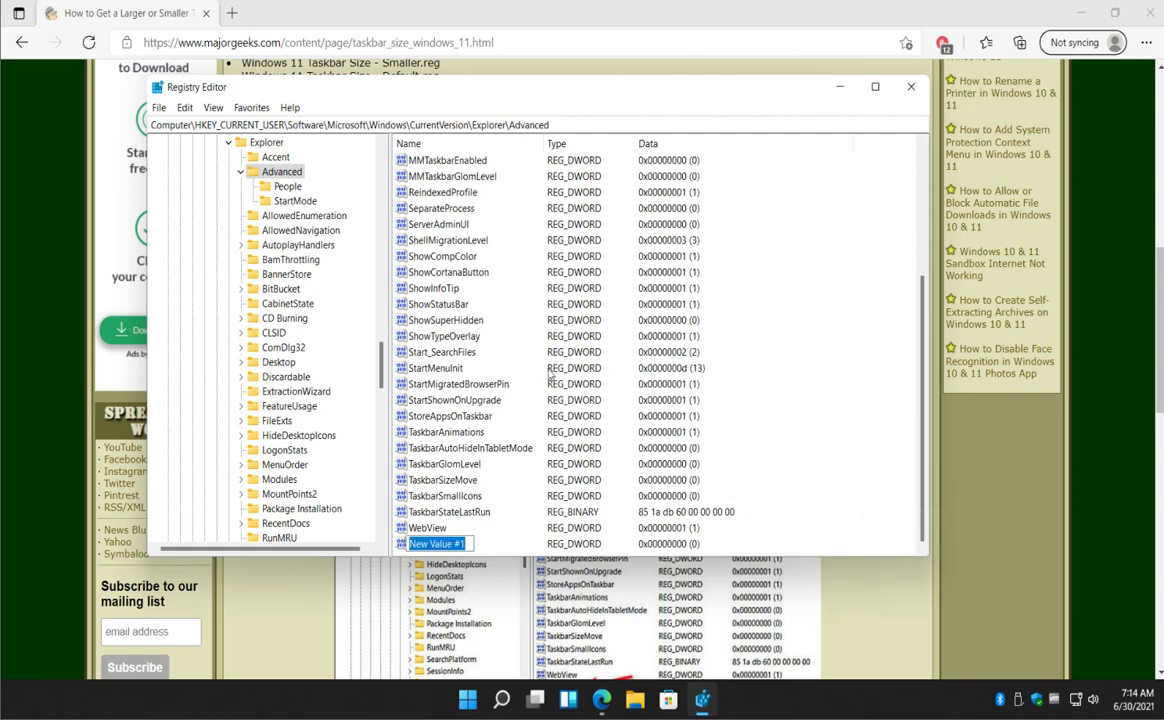
{"action": "type", "text": "Taskb"}
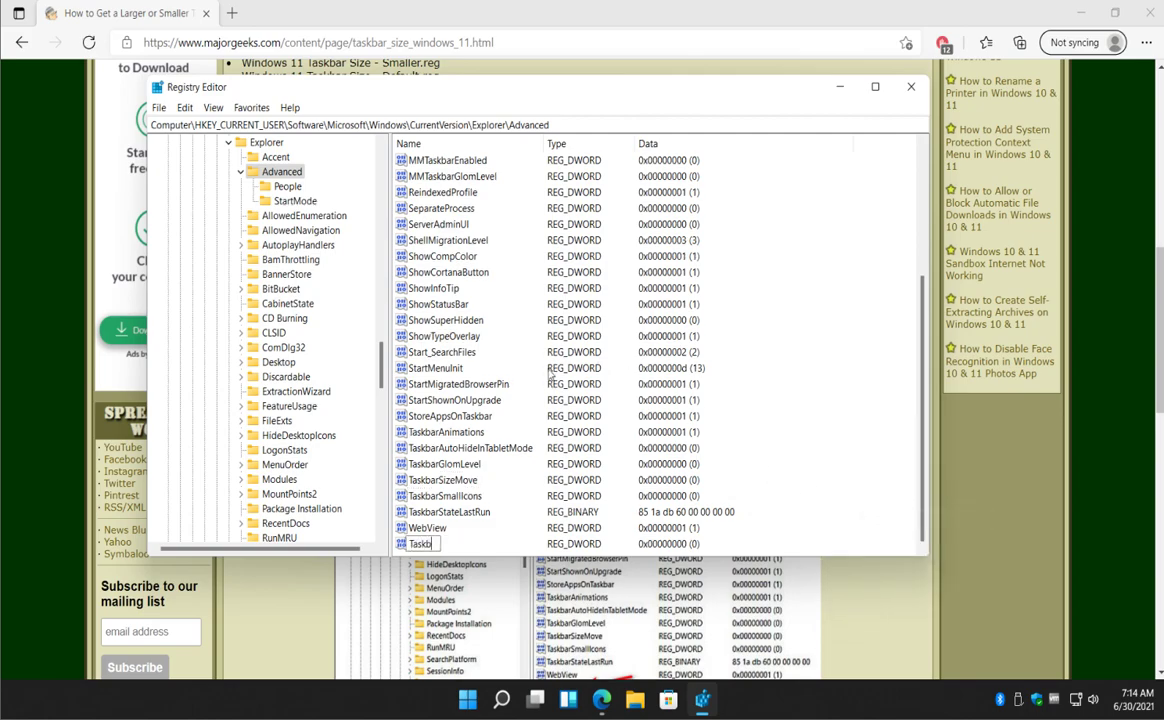
{"action": "type", "text": "arSi"}
{"action": "key", "text": "Return"}
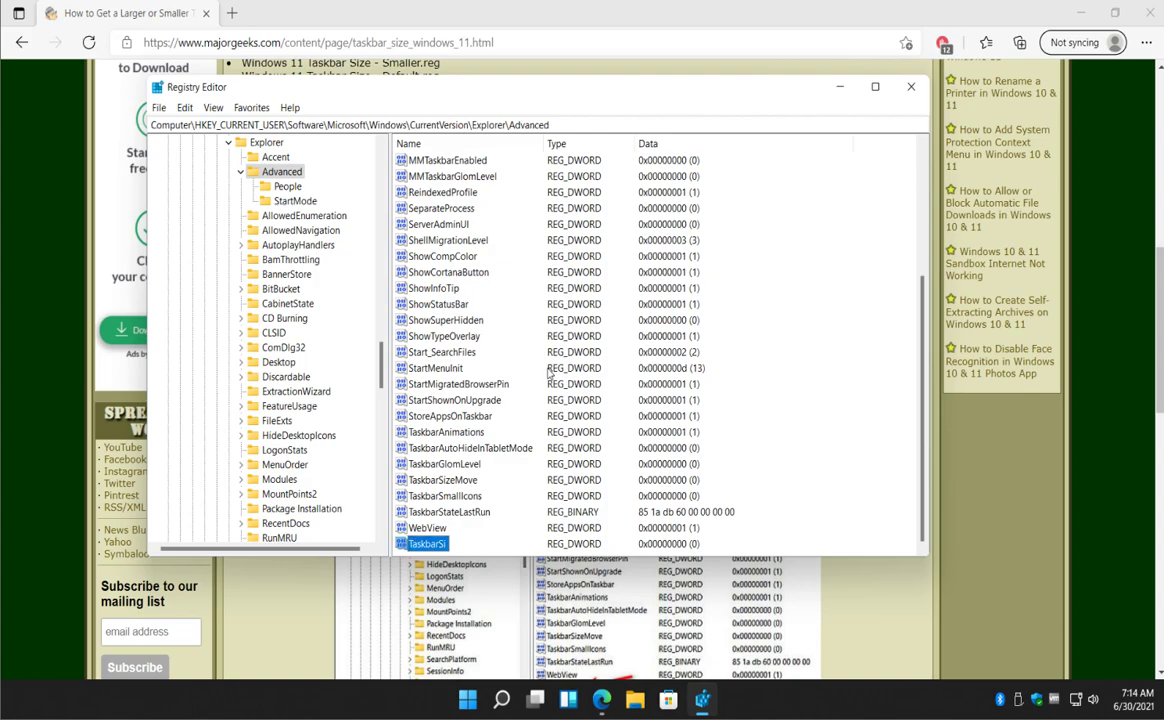
{"action": "left_click_drag", "start_coordinate": [653, 96], "coordinate": [663, 83]}
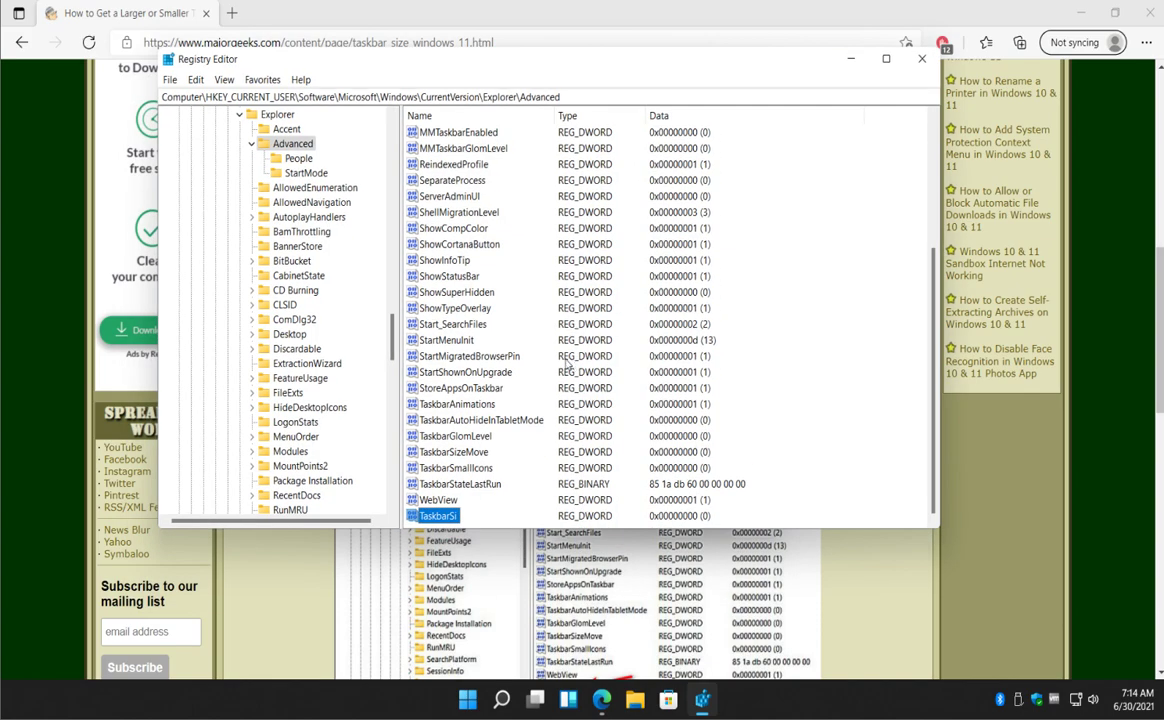
{"action": "left_click", "coordinate": [273, 534]}
{"action": "scroll", "coordinate": [336, 448], "scroll_direction": "down", "scroll_amount": 3}
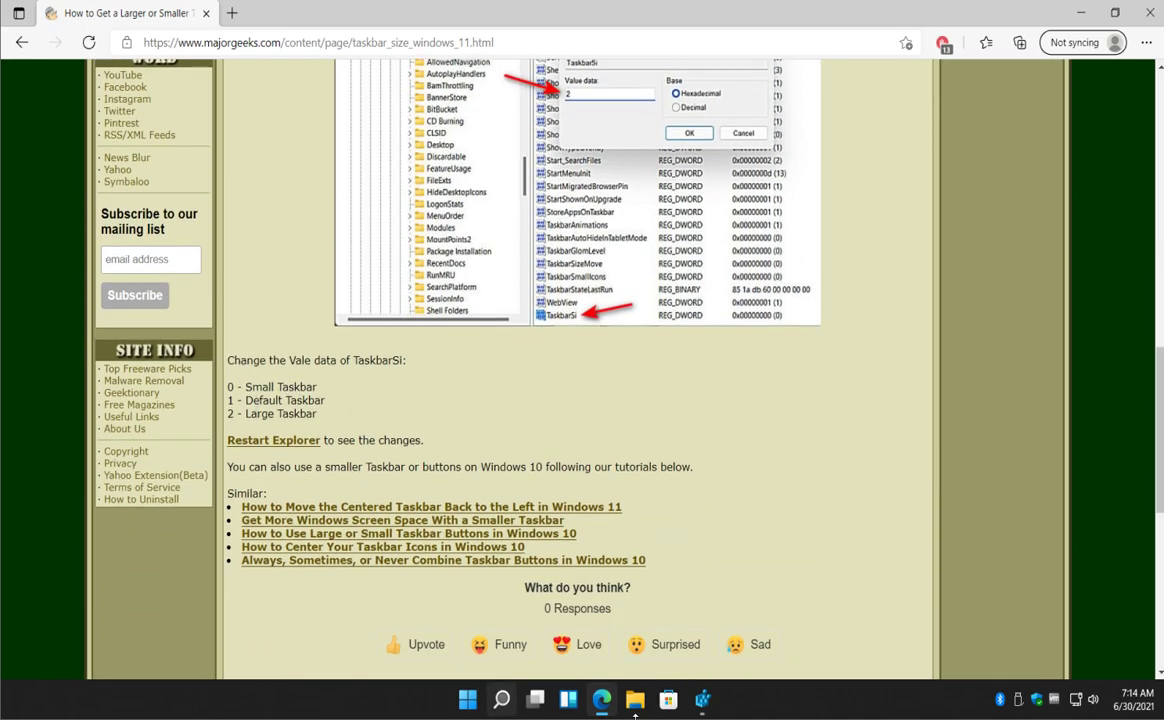
{"action": "left_click", "coordinate": [704, 700]}
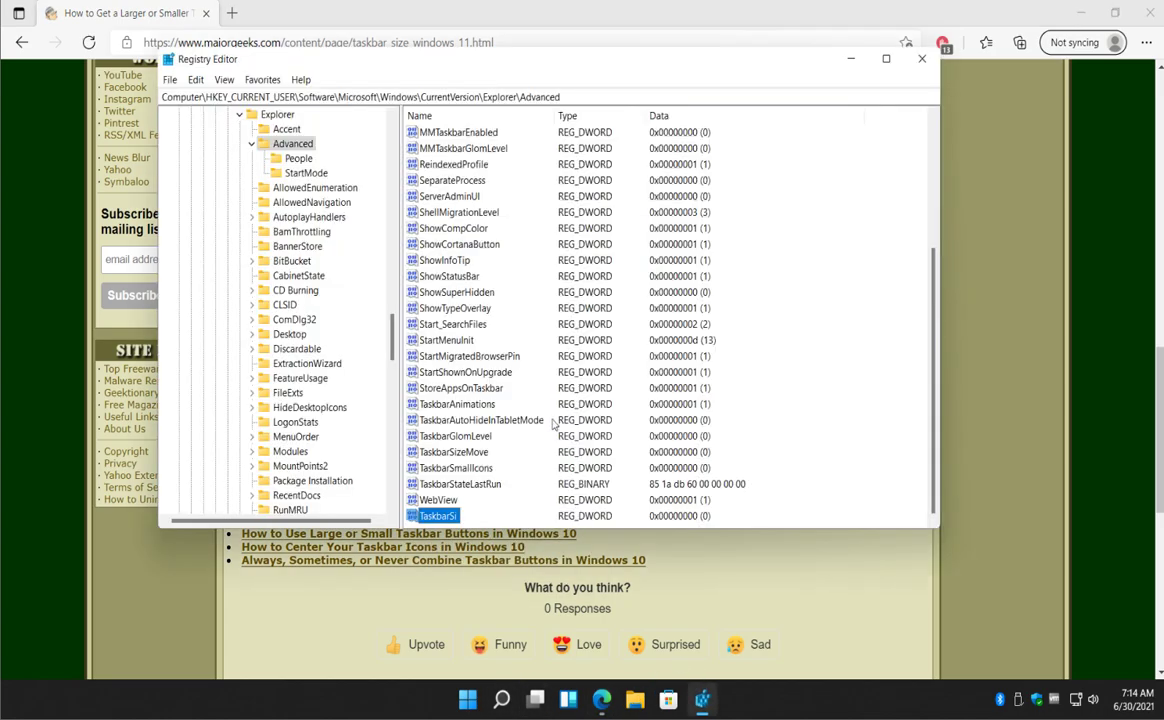
{"action": "key", "text": "Return"}
Set TaskbarSi's value data to 2, then minimize Registry Editor and the browser
{"action": "double_click", "coordinate": [440, 516]}
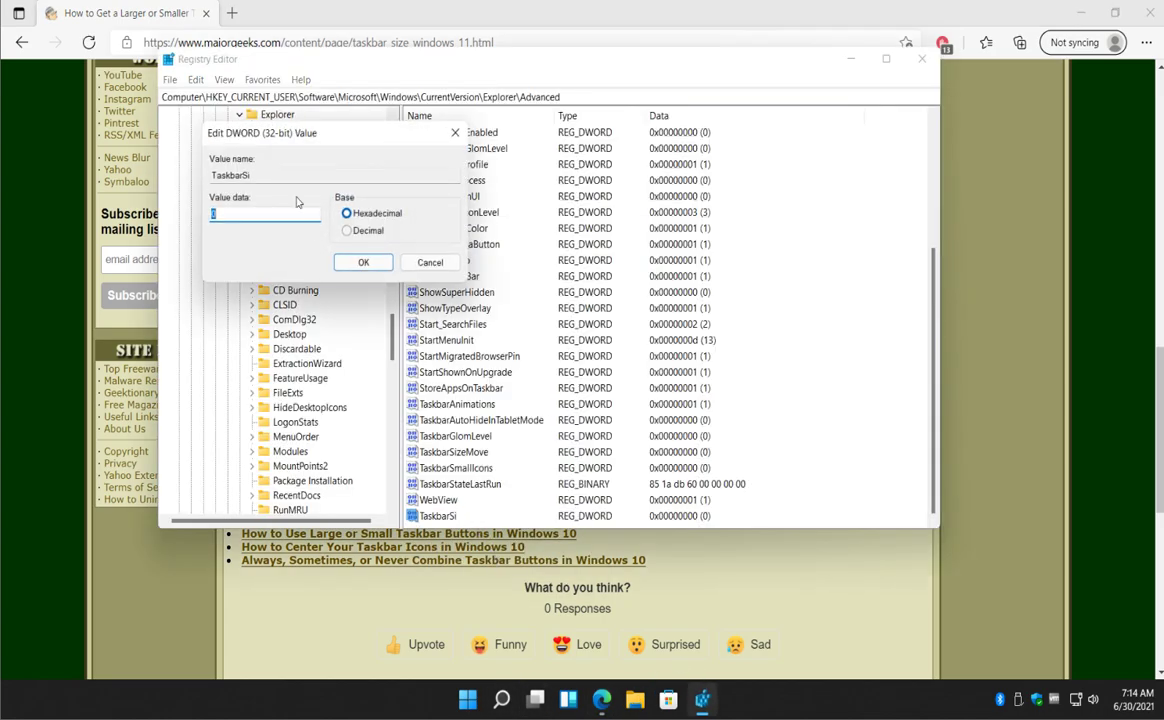
{"action": "left_click", "coordinate": [363, 262]}
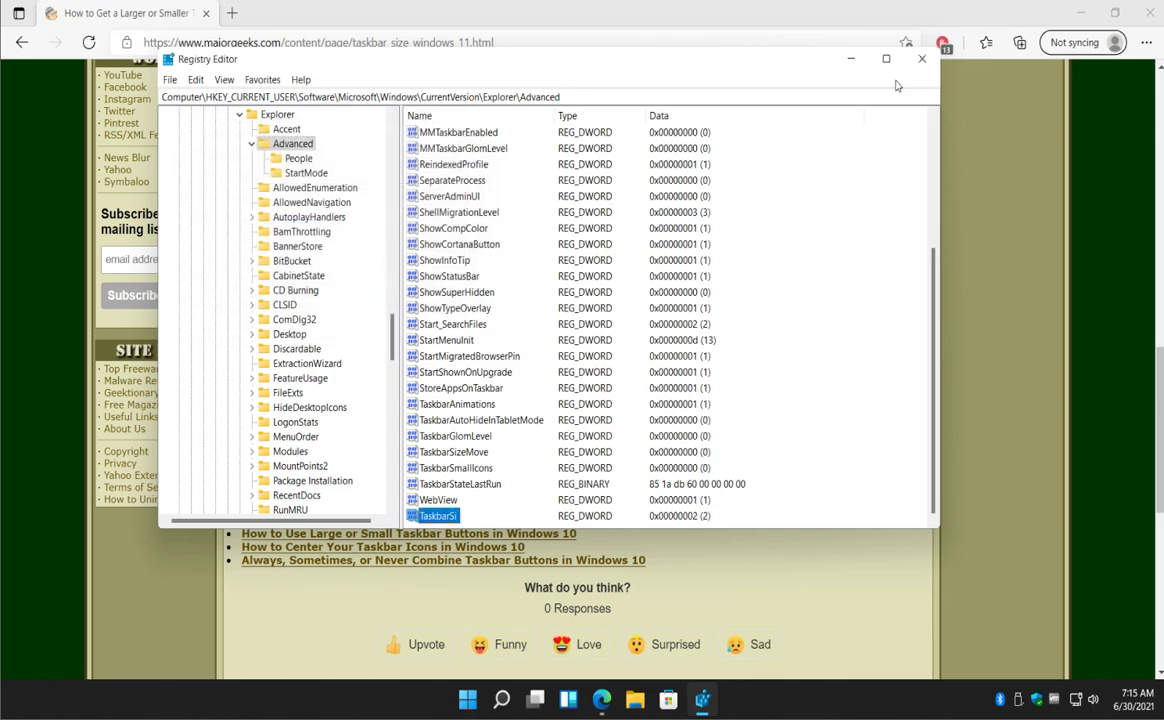
{"action": "left_click", "coordinate": [852, 61]}
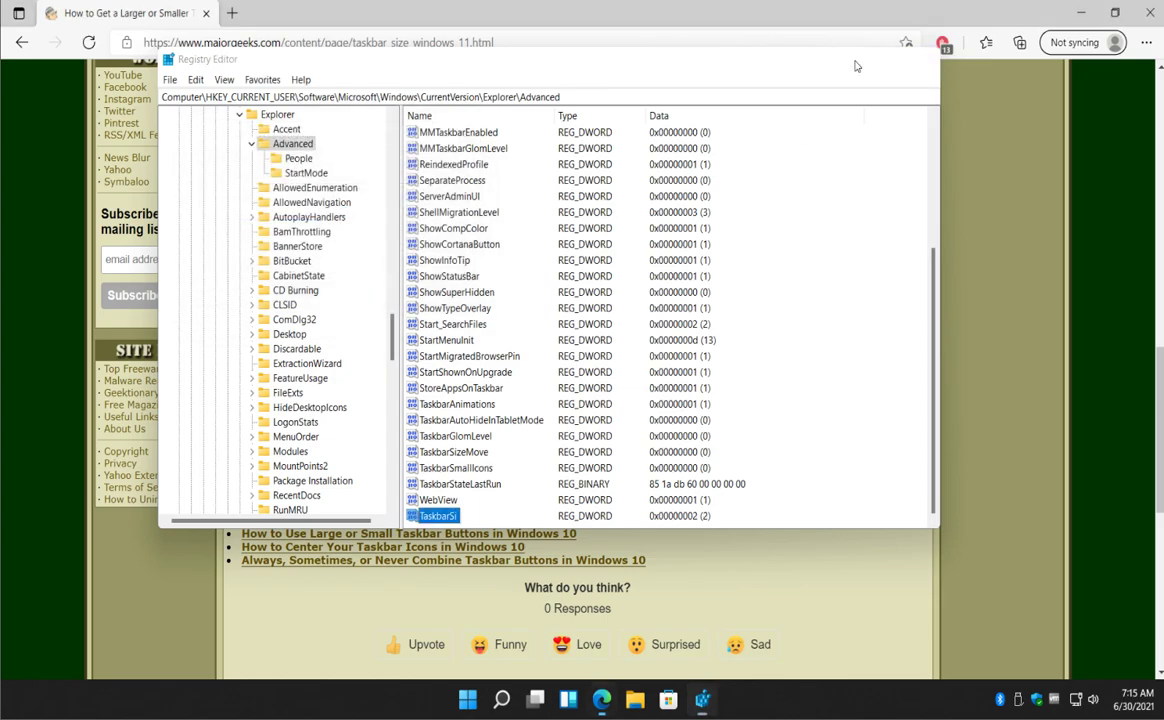
{"action": "left_click", "coordinate": [1079, 13]}
Restart Windows Explorer from Task Manager to apply TaskbarSi = 2, then test the enlarged taskbar
{"action": "key", "text": "super+x"}
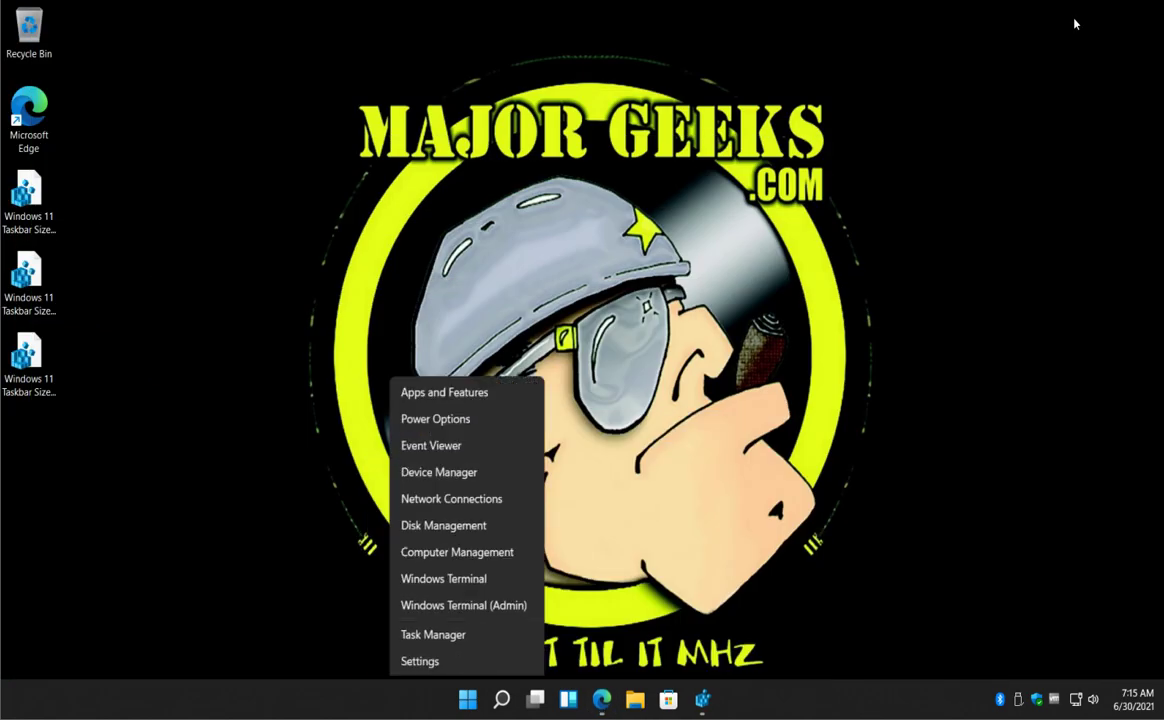
{"action": "left_click", "coordinate": [468, 500]}
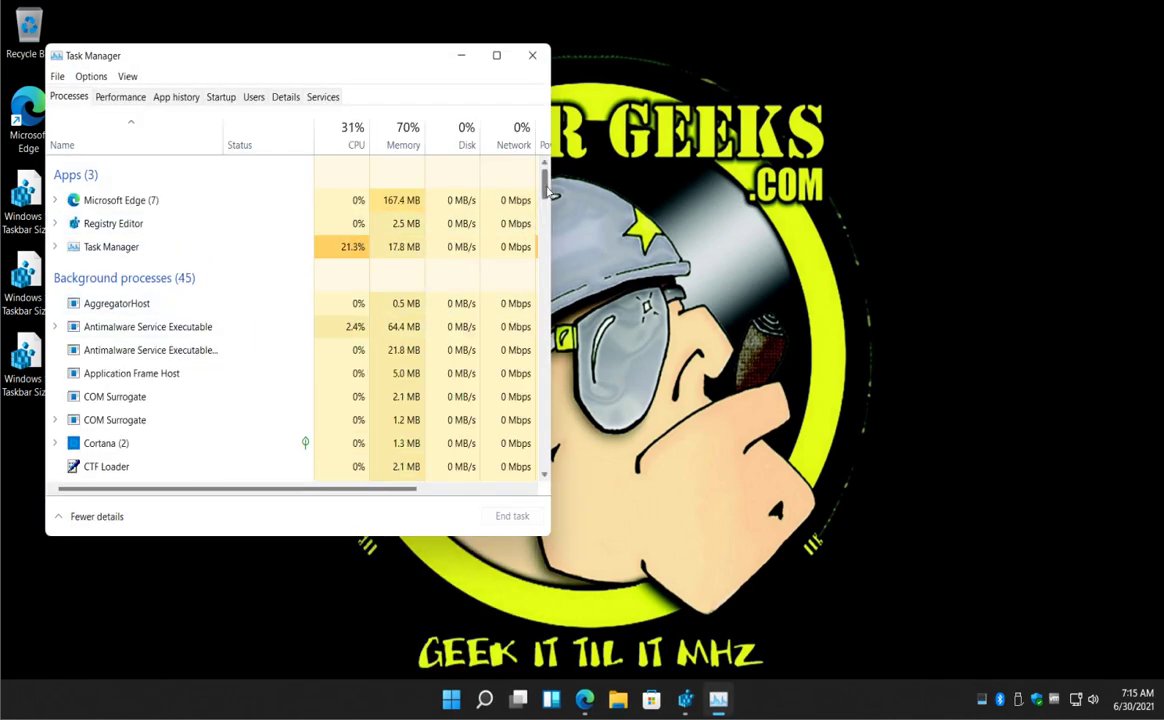
{"action": "scroll", "coordinate": [517, 394], "scroll_direction": "down", "scroll_amount": 20}
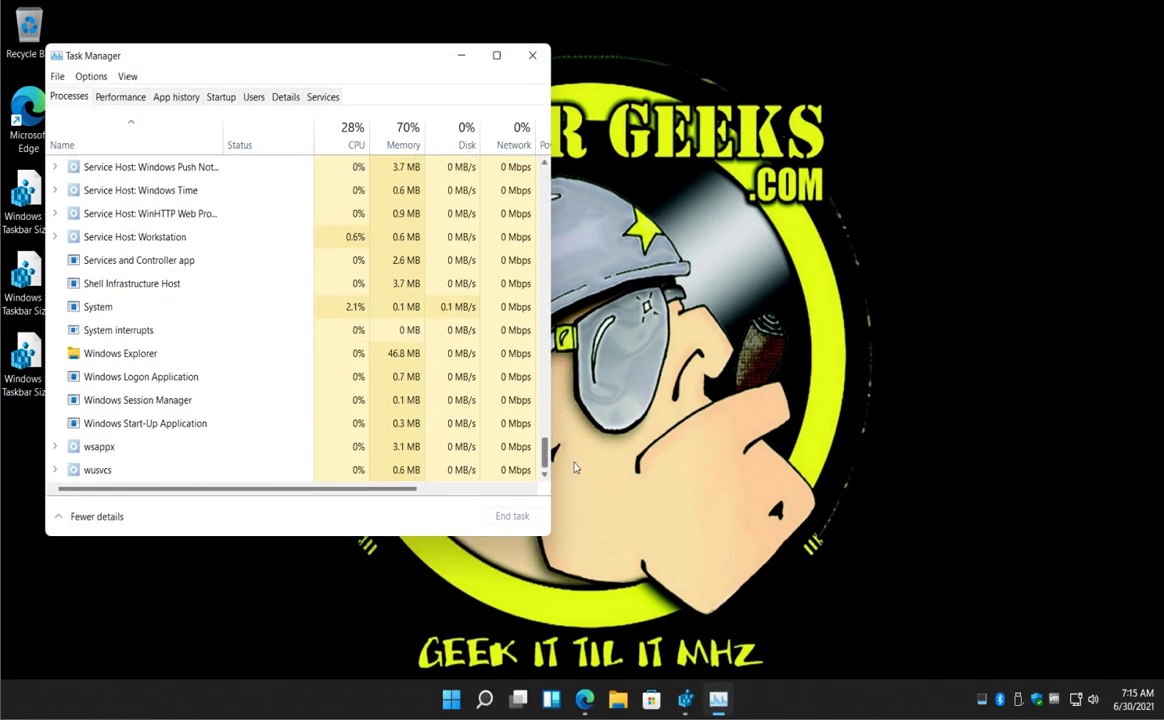
{"action": "left_click", "coordinate": [164, 356]}
{"action": "left_click", "coordinate": [520, 518]}
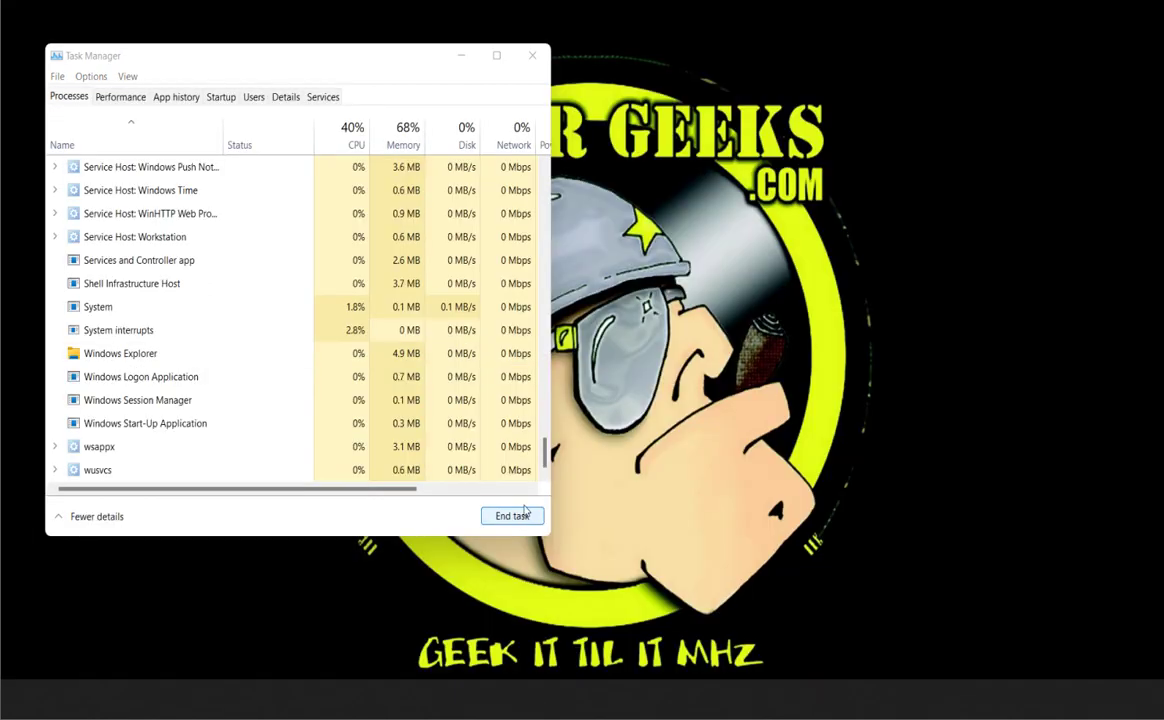
{"action": "left_click", "coordinate": [533, 57]}
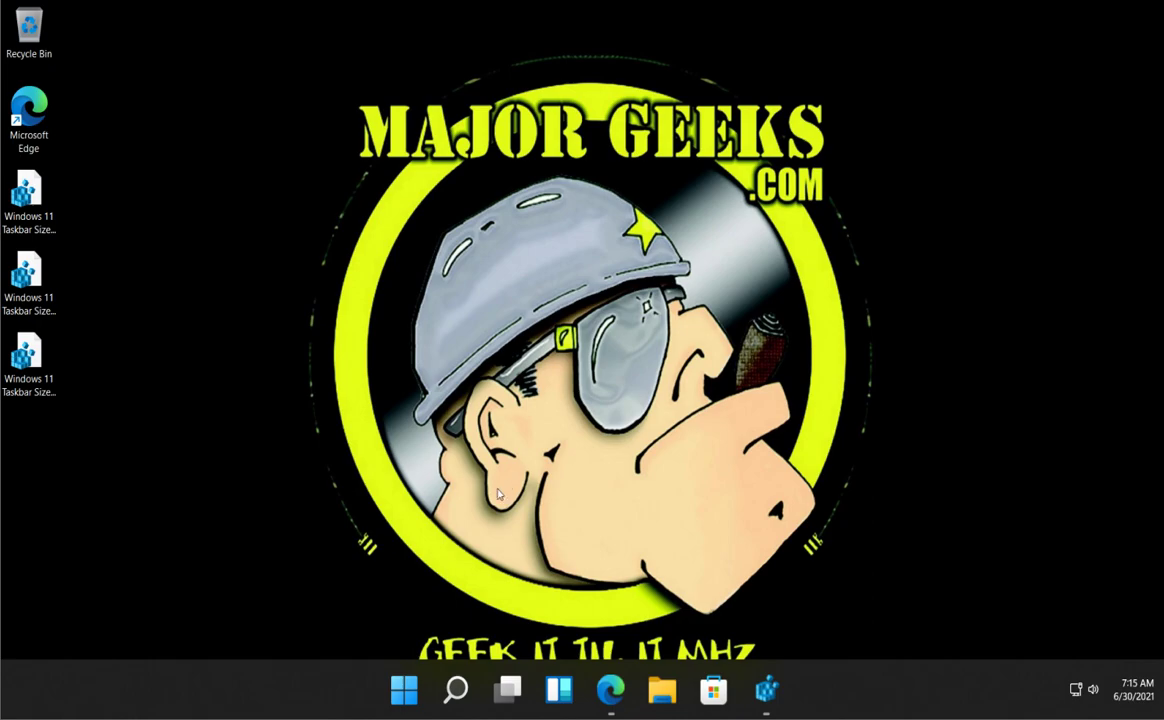
{"action": "left_click", "coordinate": [405, 690]}
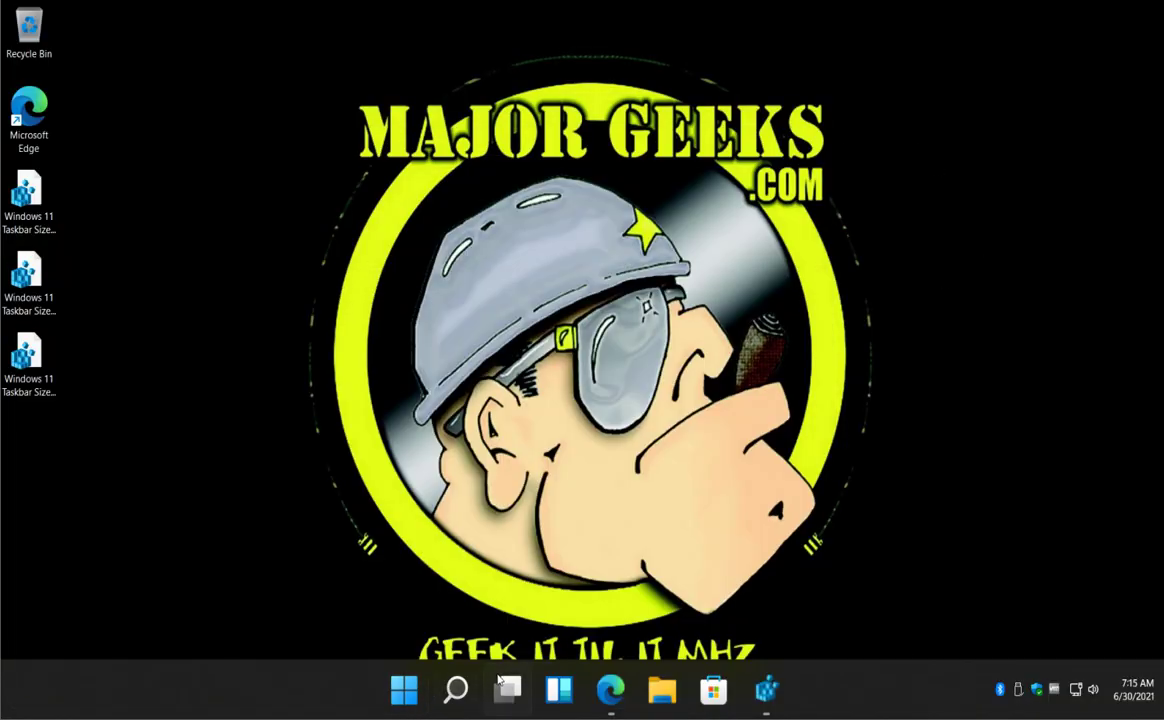
{"action": "left_click", "coordinate": [611, 690]}
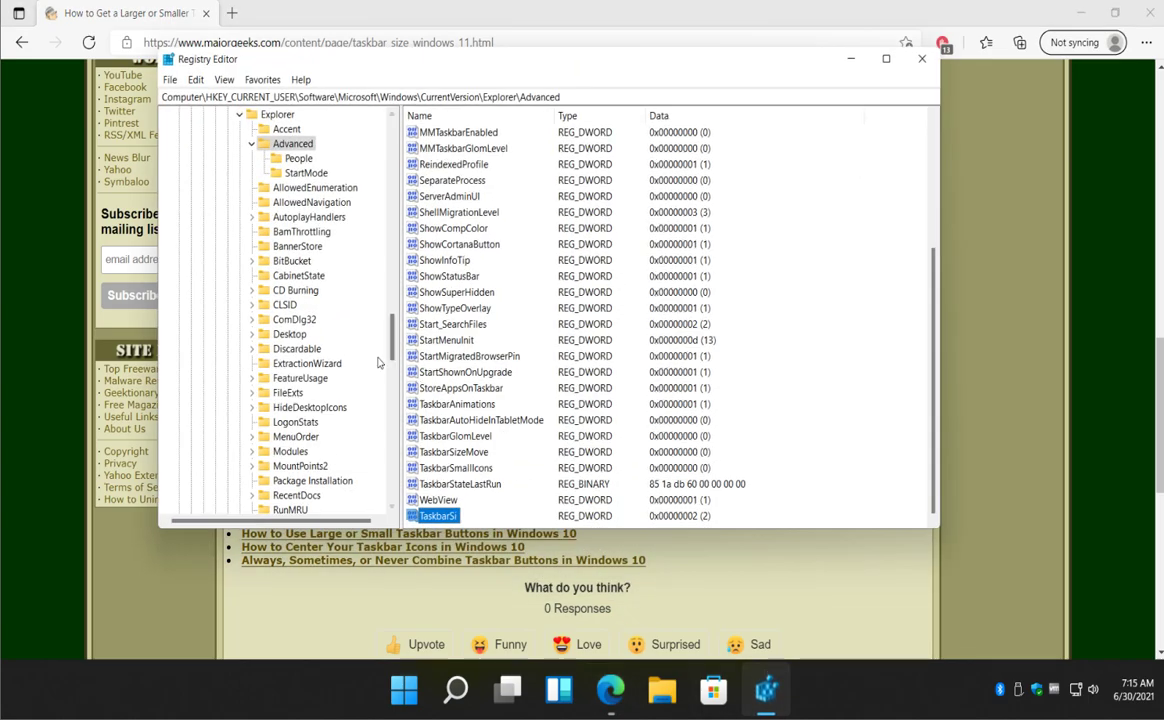
Inspect the TaskbarSi value's data without changing it
{"action": "scroll", "coordinate": [698, 630], "scroll_direction": "down", "scroll_amount": 1}
{"action": "double_click", "coordinate": [436, 516]}
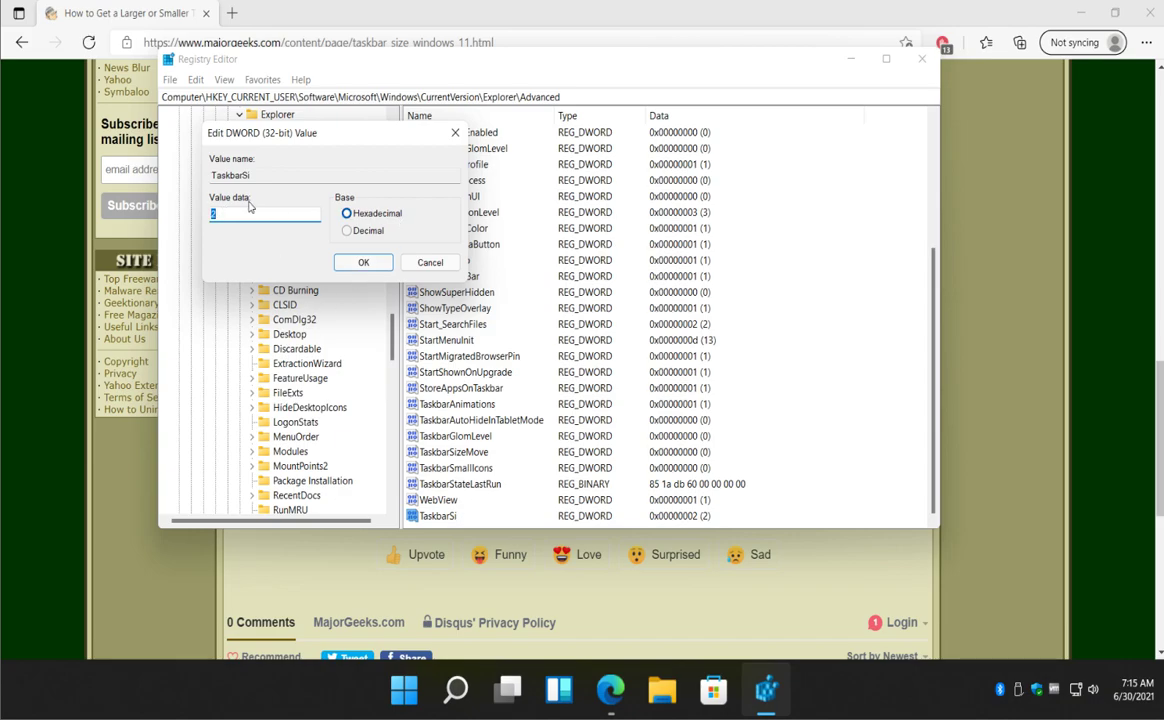
{"action": "left_click", "coordinate": [455, 132]}
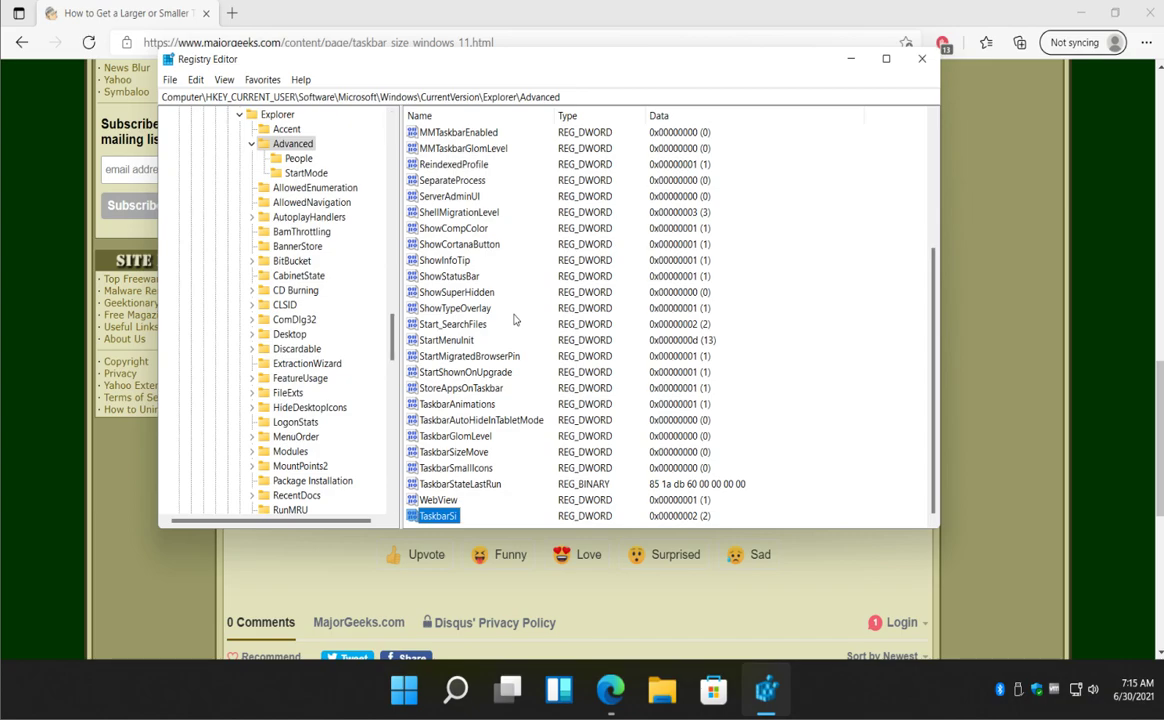
Delete the TaskbarSi value, confirm the deletion, and close Registry Editor
{"action": "left_click", "coordinate": [434, 485]}
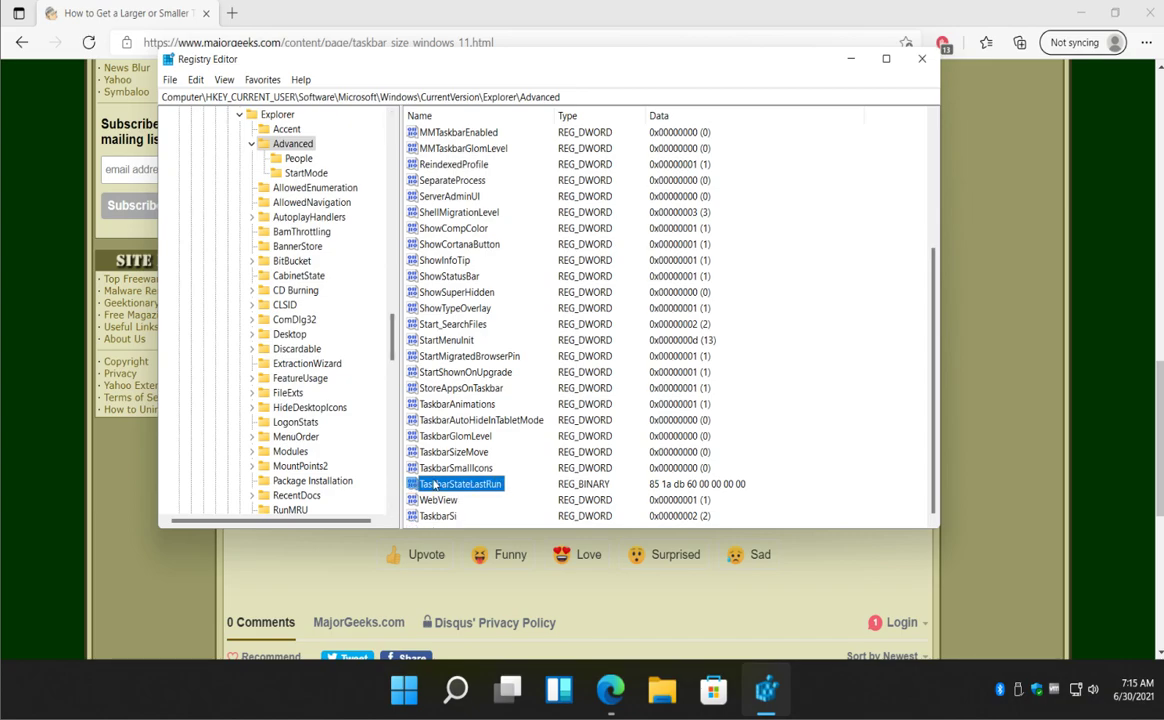
{"action": "left_click", "coordinate": [433, 516]}
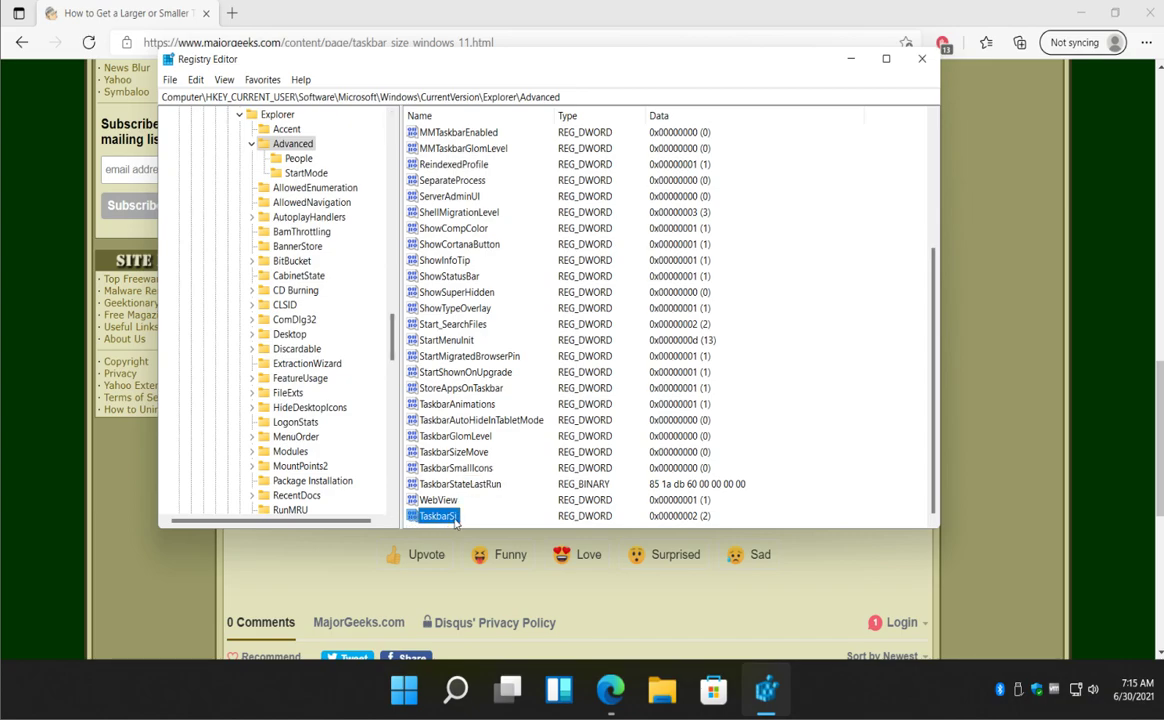
{"action": "right_click", "coordinate": [455, 518]}
{"action": "left_click", "coordinate": [502, 566]}
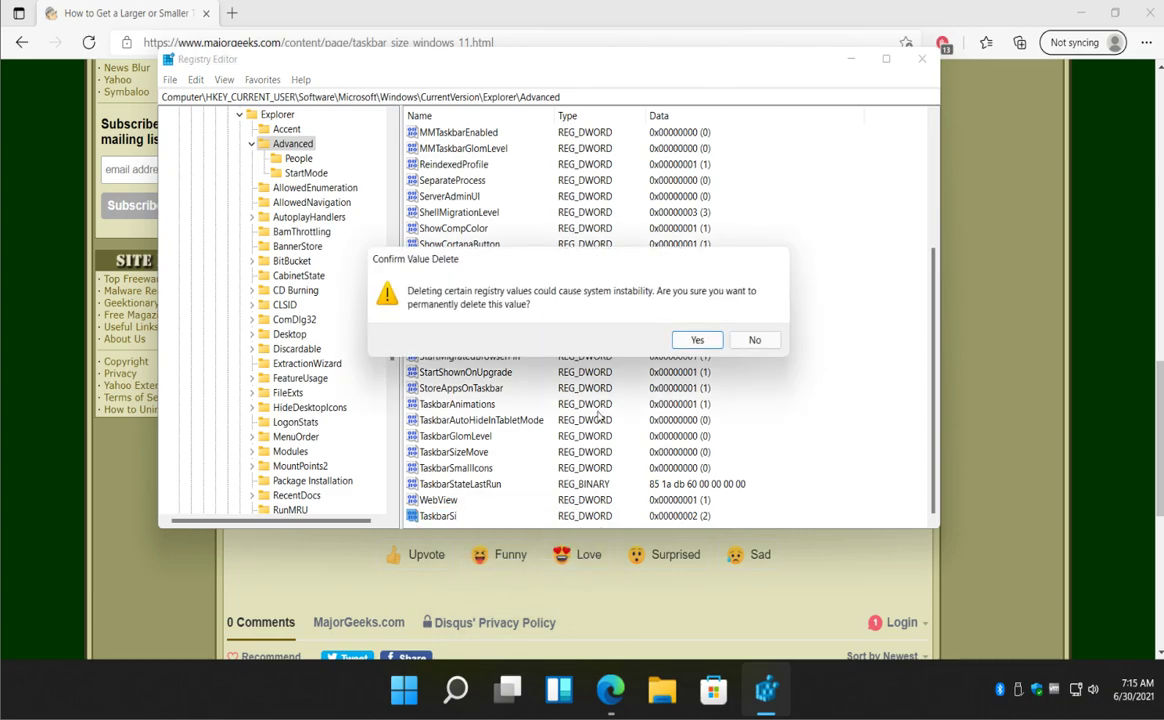
{"action": "left_click", "coordinate": [697, 340]}
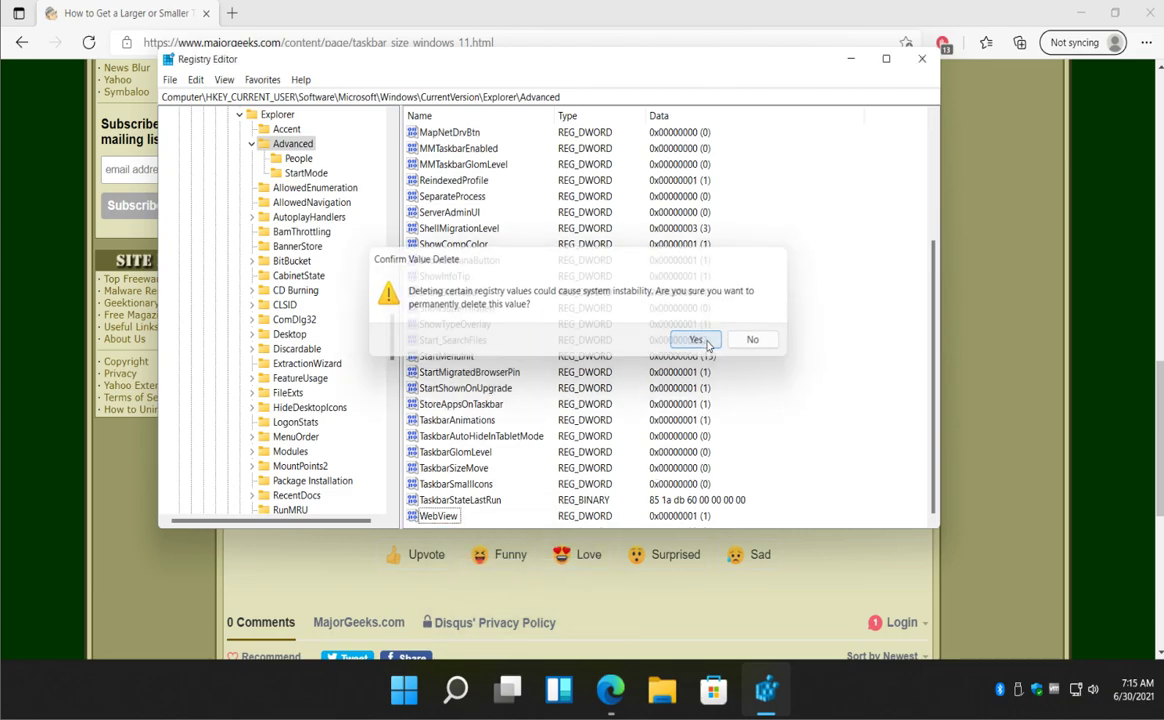
{"action": "left_click", "coordinate": [922, 59]}
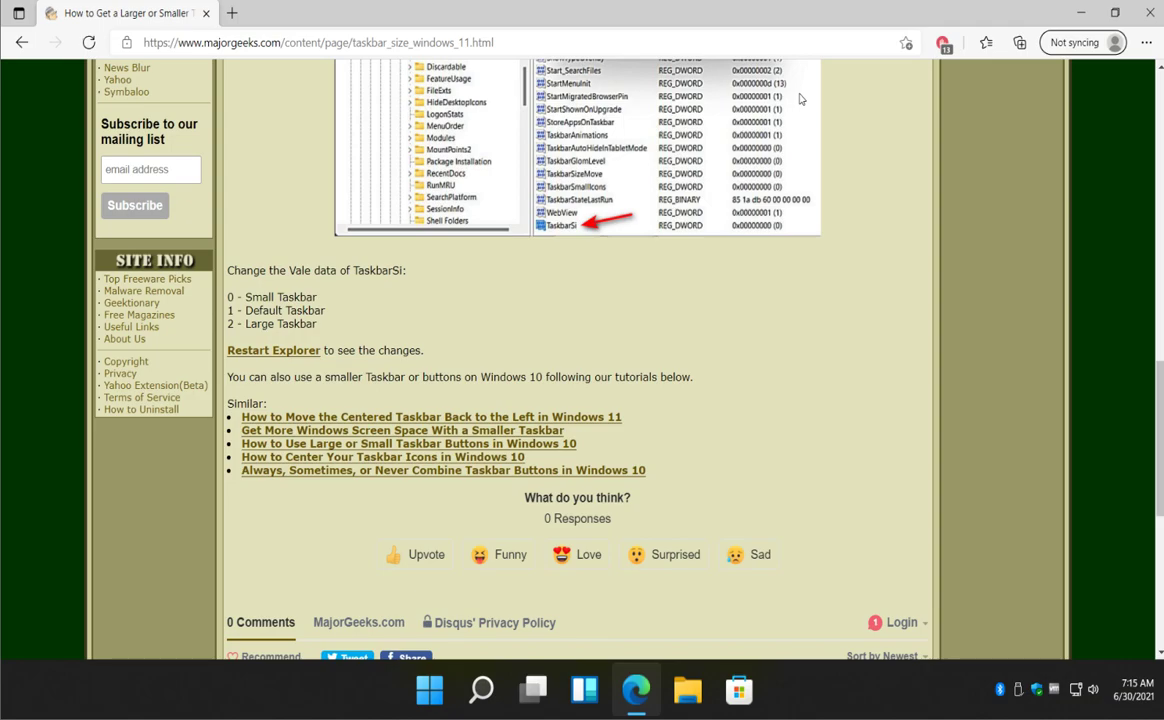
{"action": "key", "text": "super+x"}
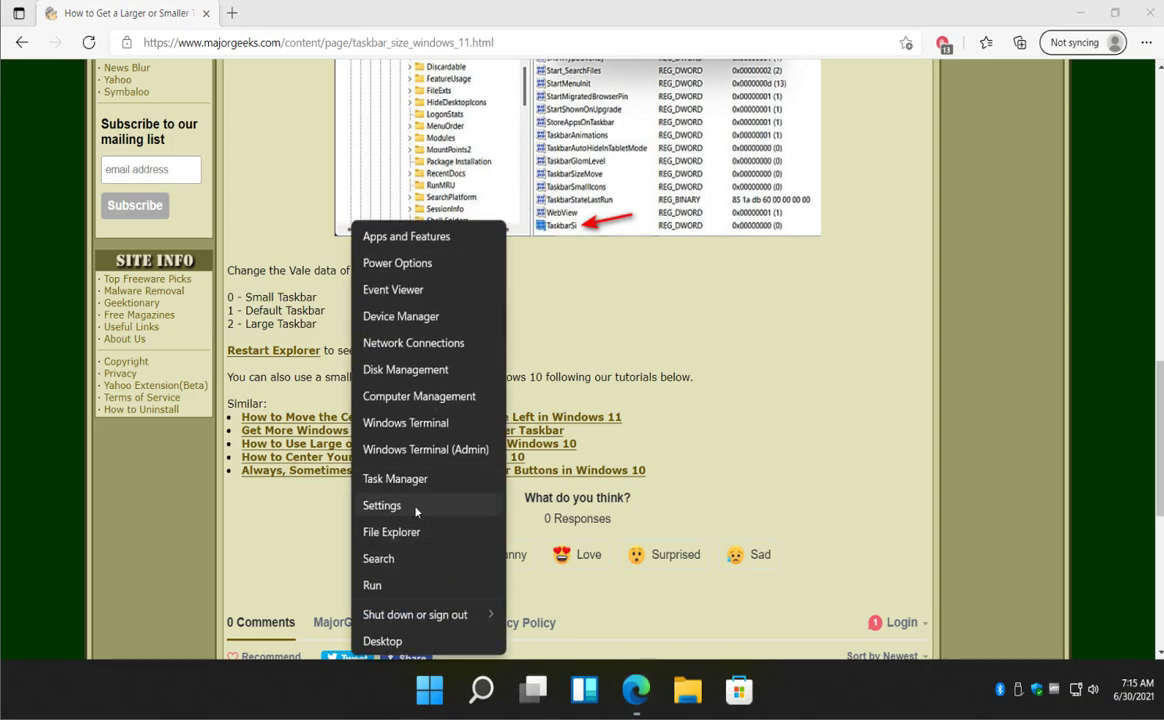
Restart Windows Explorer in Task Manager to restore the default taskbar, then close Task Manager
{"action": "left_click", "coordinate": [392, 479]}
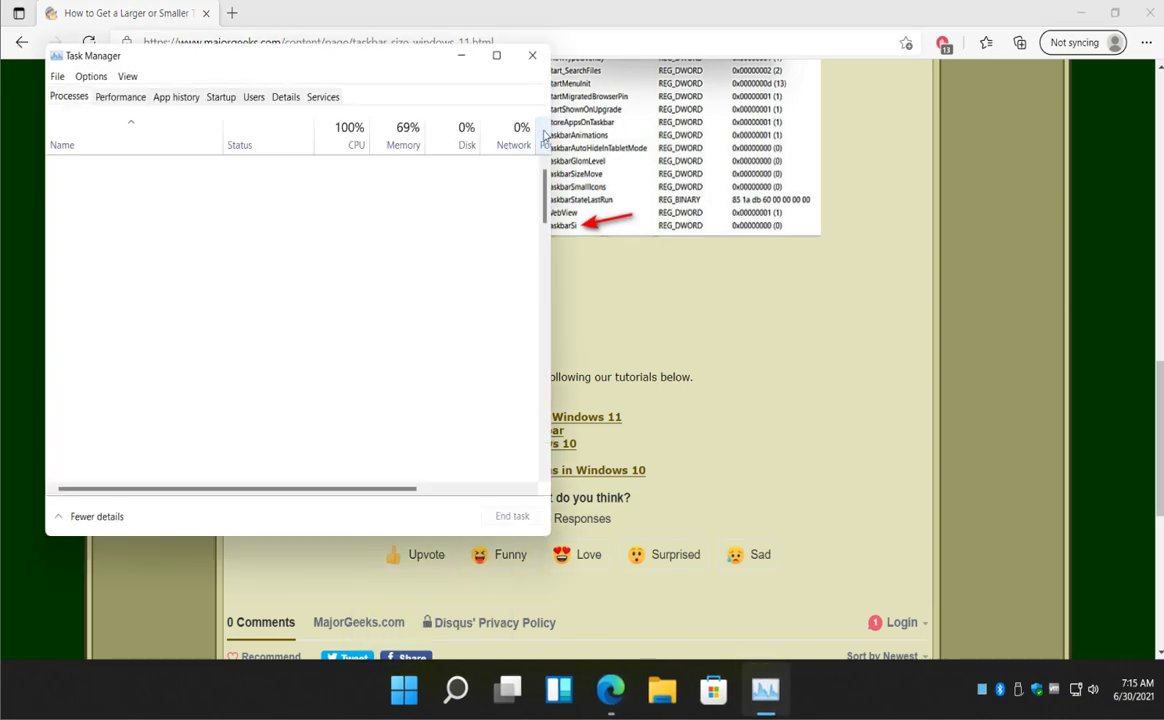
{"action": "left_click_drag", "start_coordinate": [544, 170], "coordinate": [544, 455]}
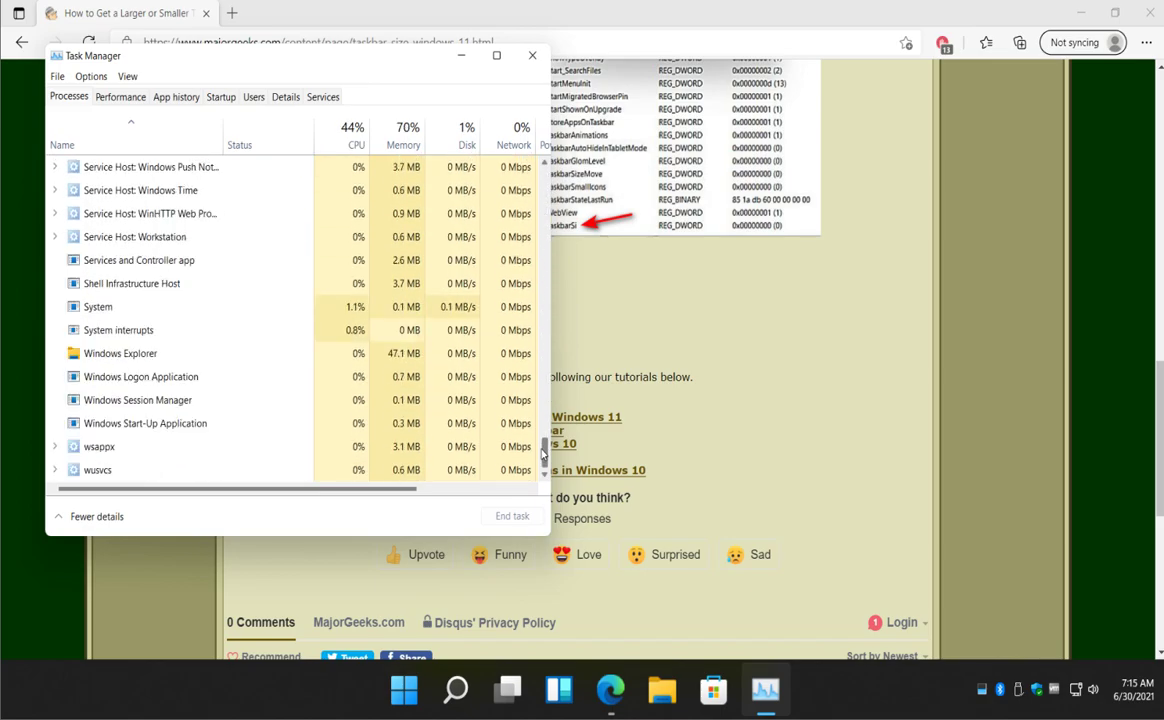
{"action": "left_click", "coordinate": [210, 353]}
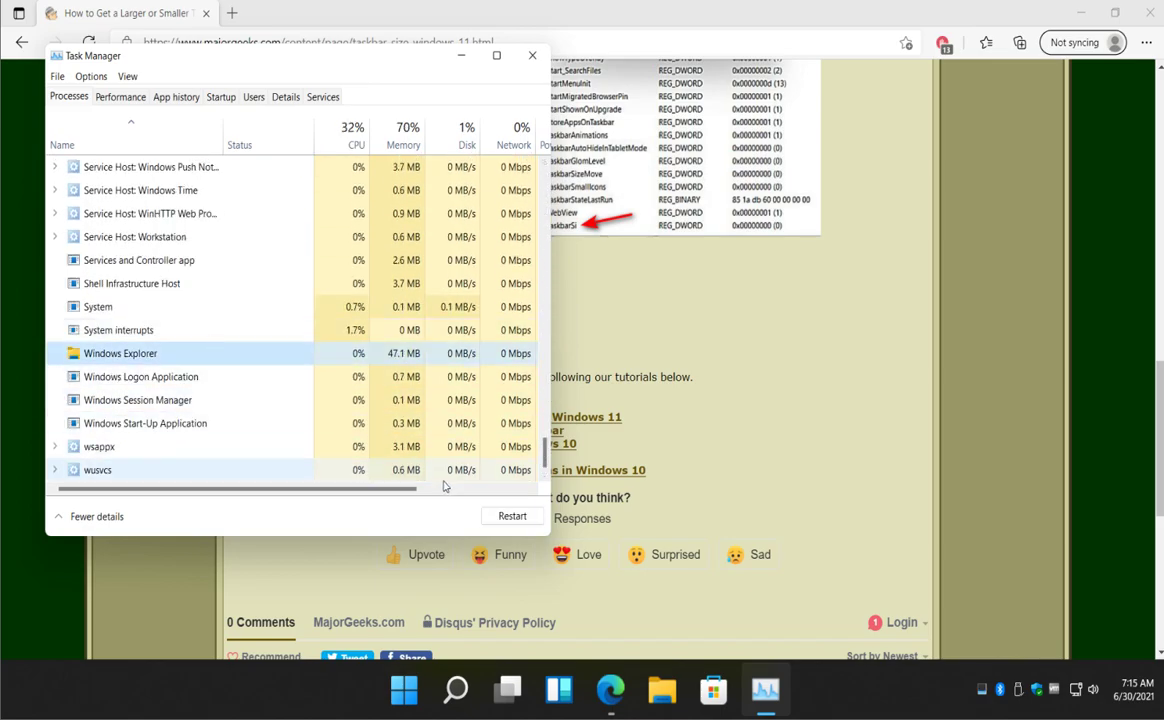
{"action": "left_click", "coordinate": [508, 517]}
{"action": "left_click", "coordinate": [531, 57]}
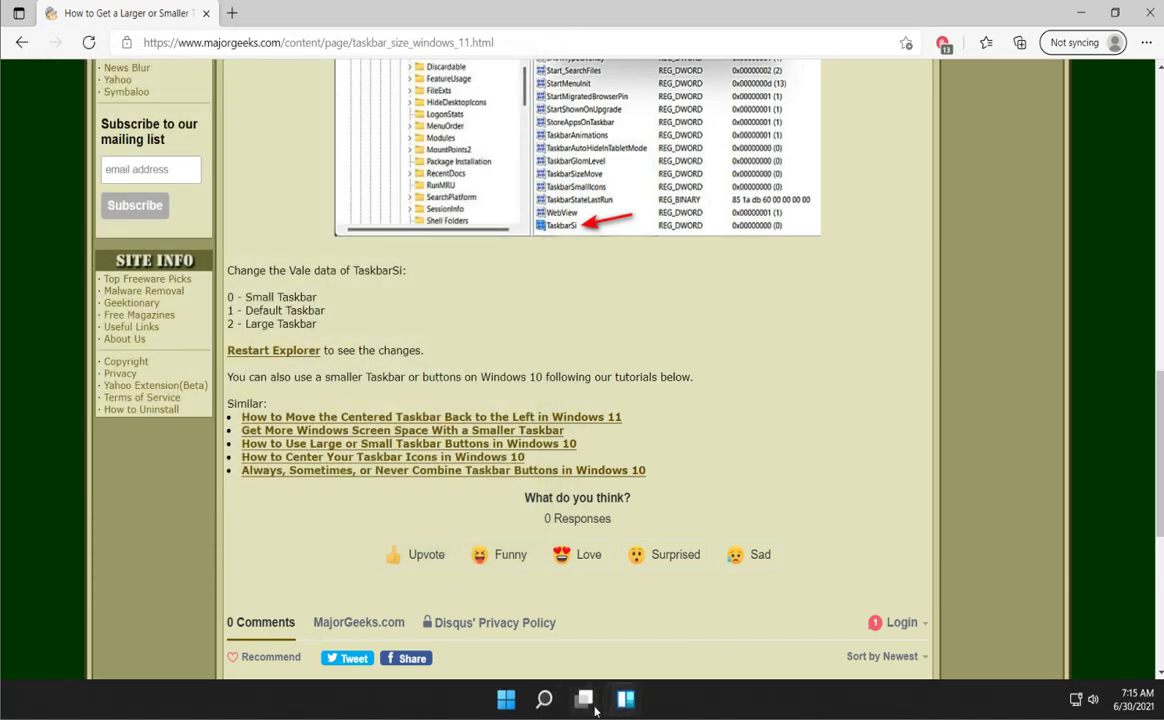
{"action": "scroll", "coordinate": [420, 365], "scroll_direction": "up", "scroll_amount": 5}
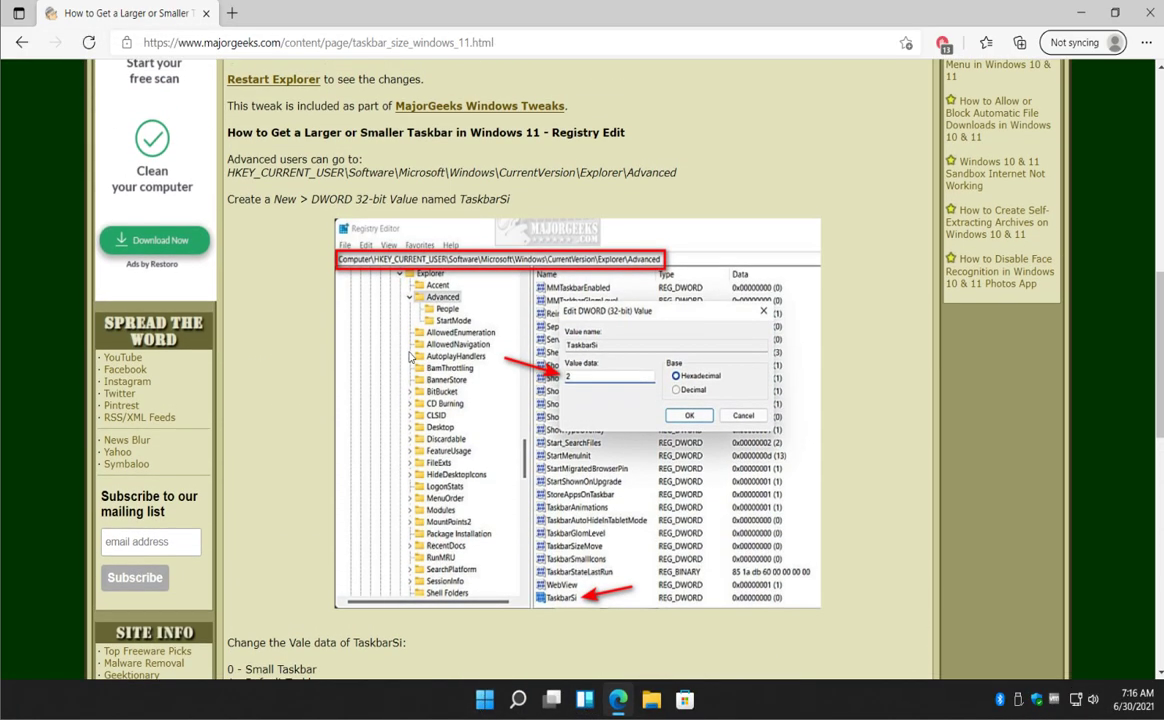
Scroll the MajorGeeks article back up to its title, 'How to Get a Larger or Smaller Taskbar in Windows 11'
{"action": "scroll", "coordinate": [410, 357], "scroll_direction": "up", "scroll_amount": 6}
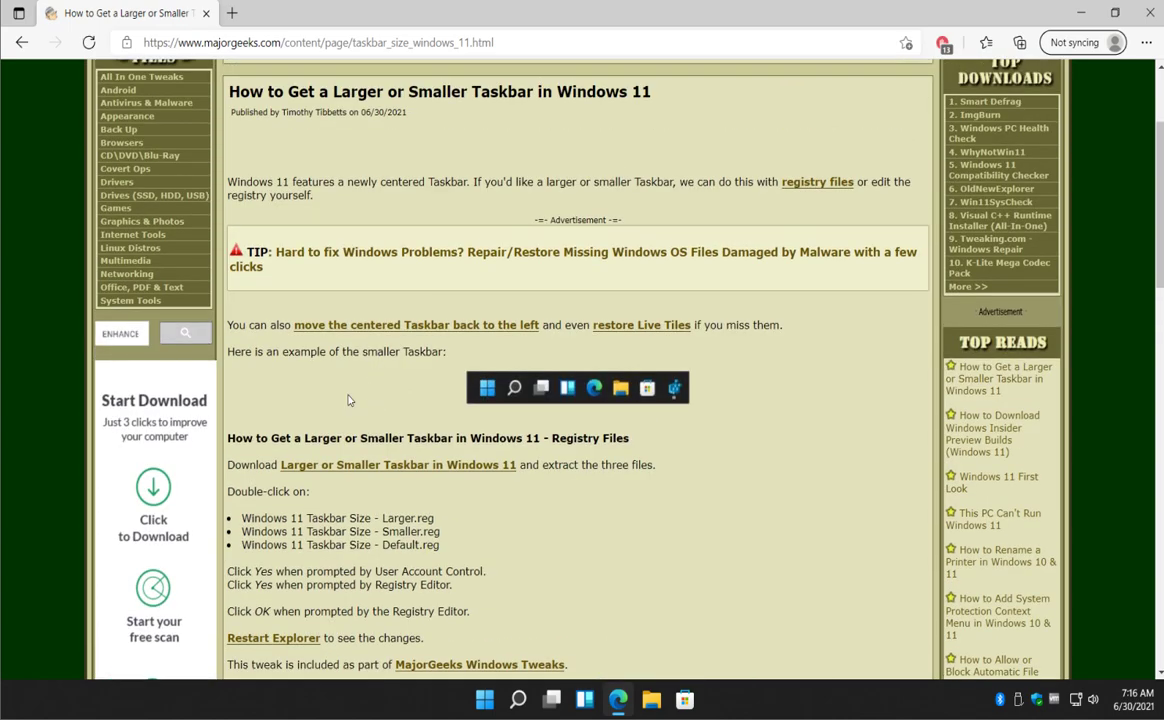
{"action": "scroll", "coordinate": [348, 400], "scroll_direction": "up", "scroll_amount": 1}
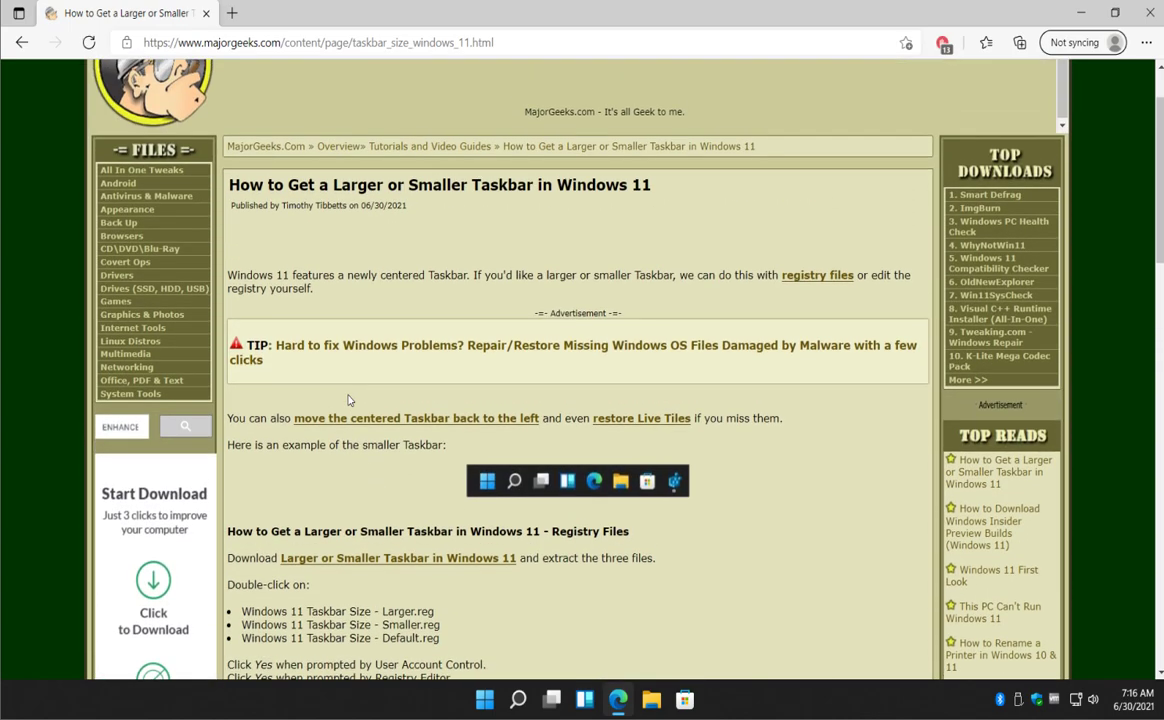